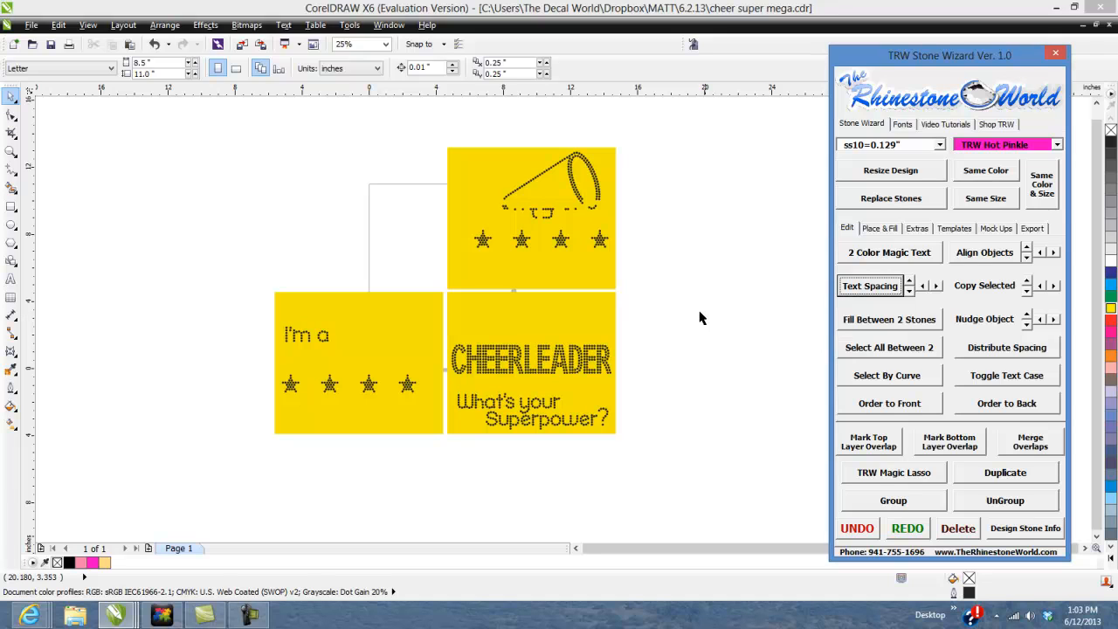
pyautogui.click(697, 318)
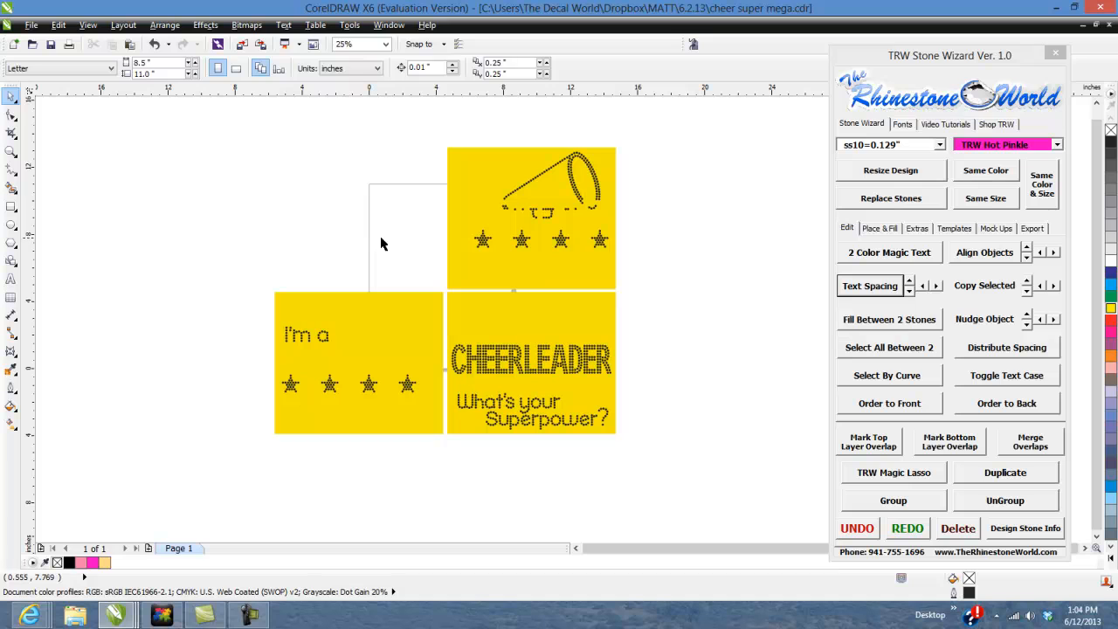
pyautogui.scroll(1, 496, 226)
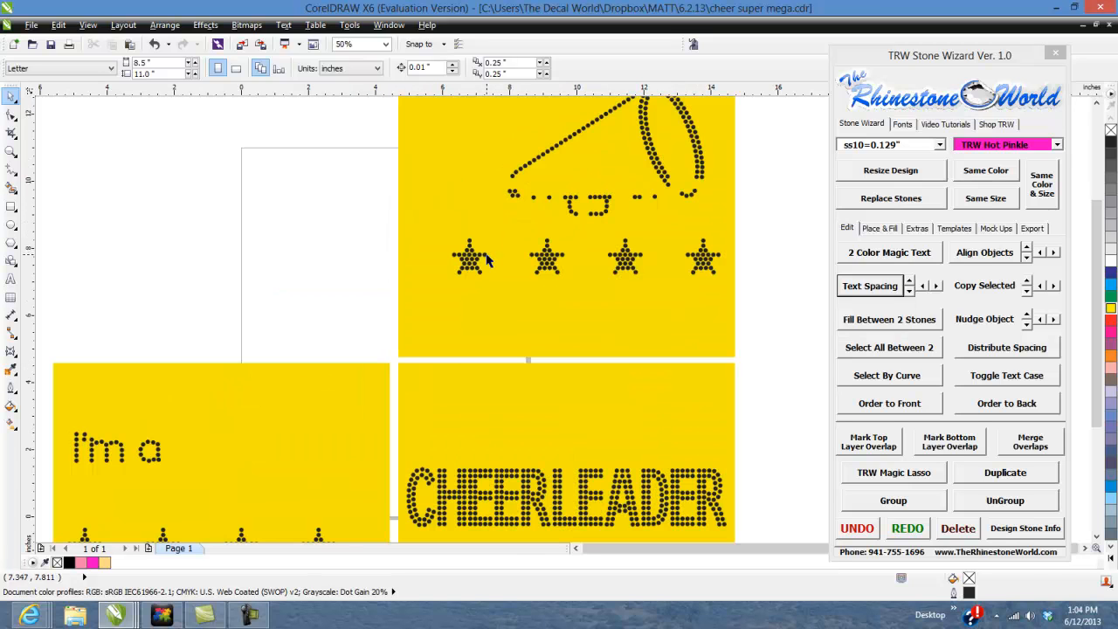
pyautogui.click(511, 273)
pyautogui.moveTo(613, 310); pyautogui.dragTo(468, 309)
pyautogui.hotkey('ctrl', 'z')
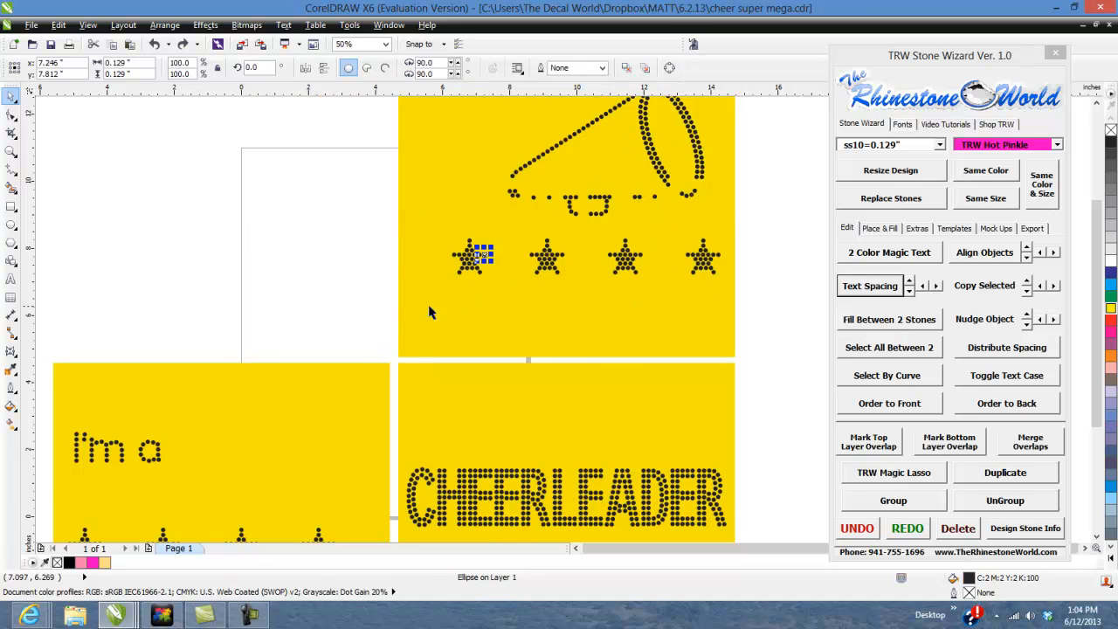
pyautogui.click(377, 294)
pyautogui.scroll(-2, 380, 294)
pyautogui.scroll(1, 401, 316)
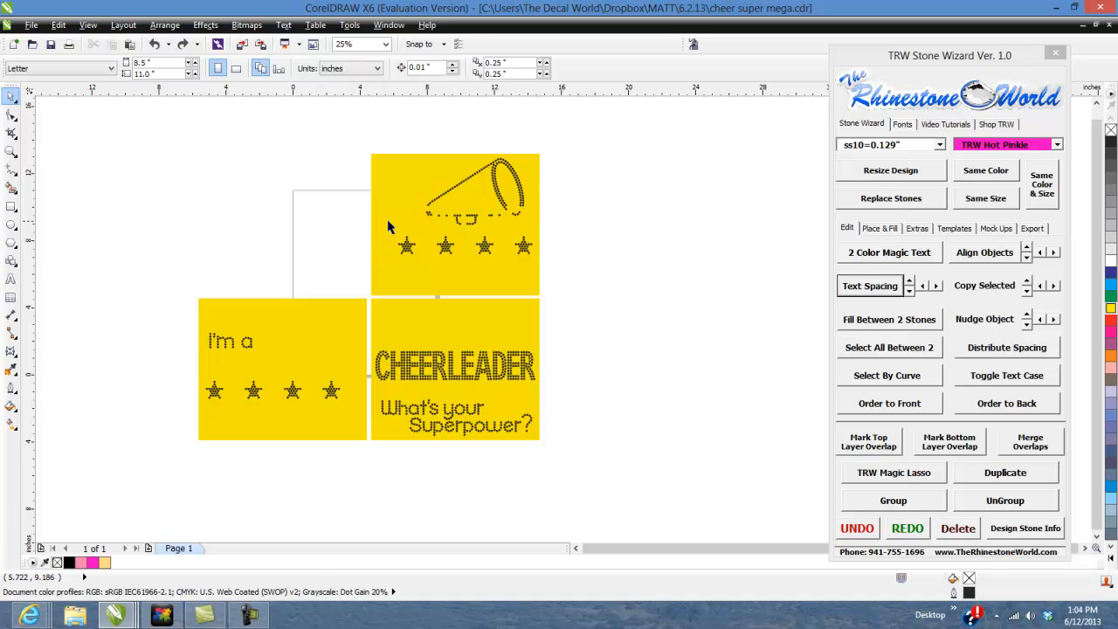
# Group each of the three yellow template rectangles separately with its own stones.
pyautogui.moveTo(565, 127); pyautogui.dragTo(340, 304)
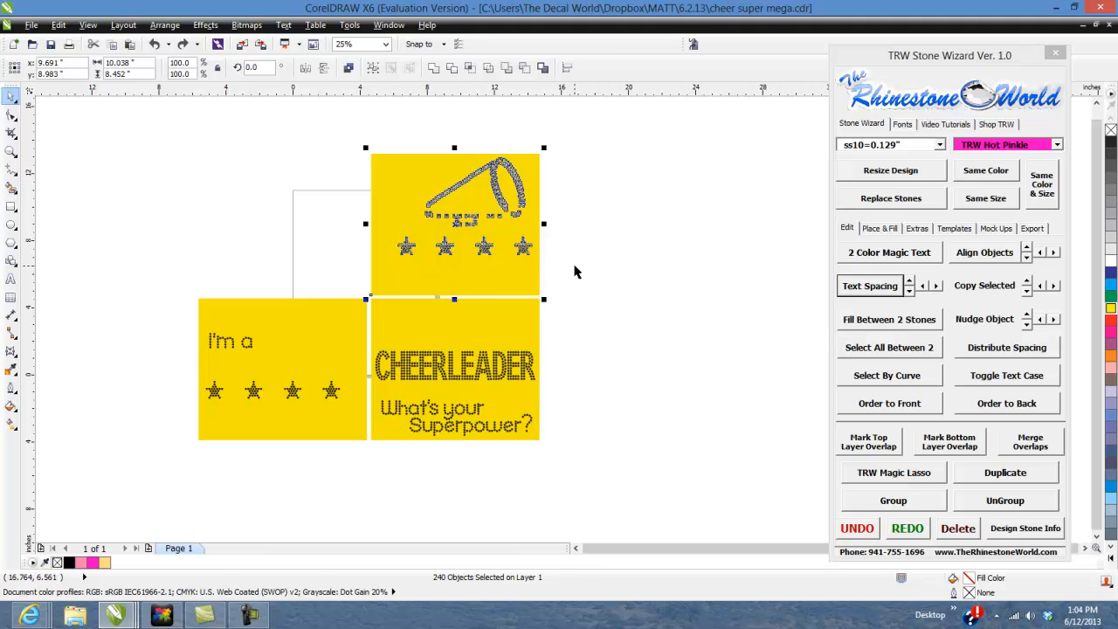
pyautogui.click(164, 25)
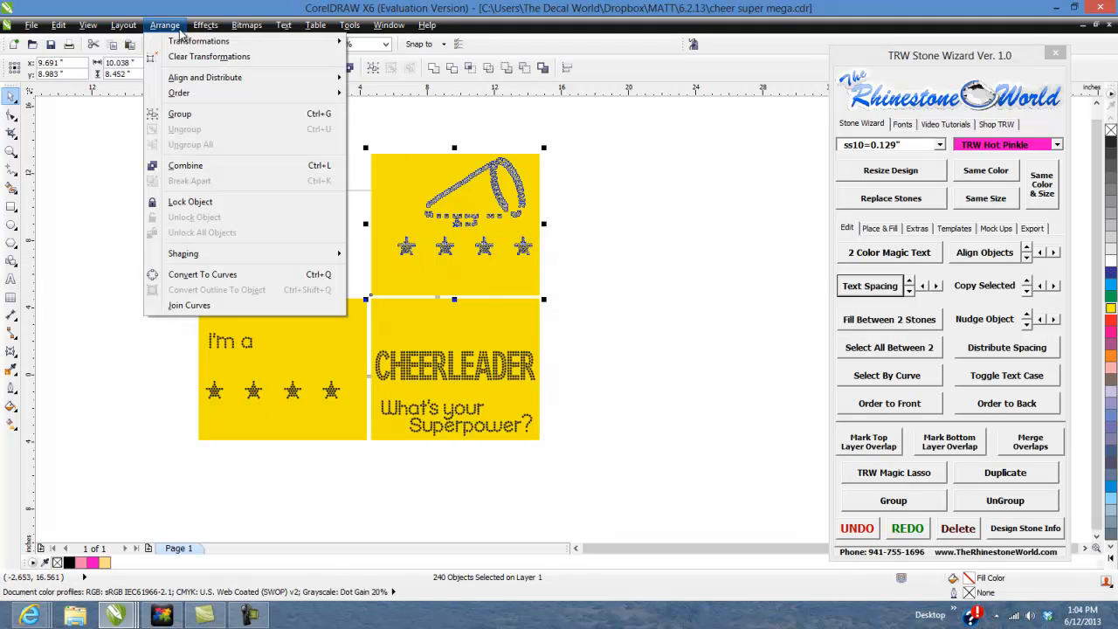
pyautogui.click(317, 117)
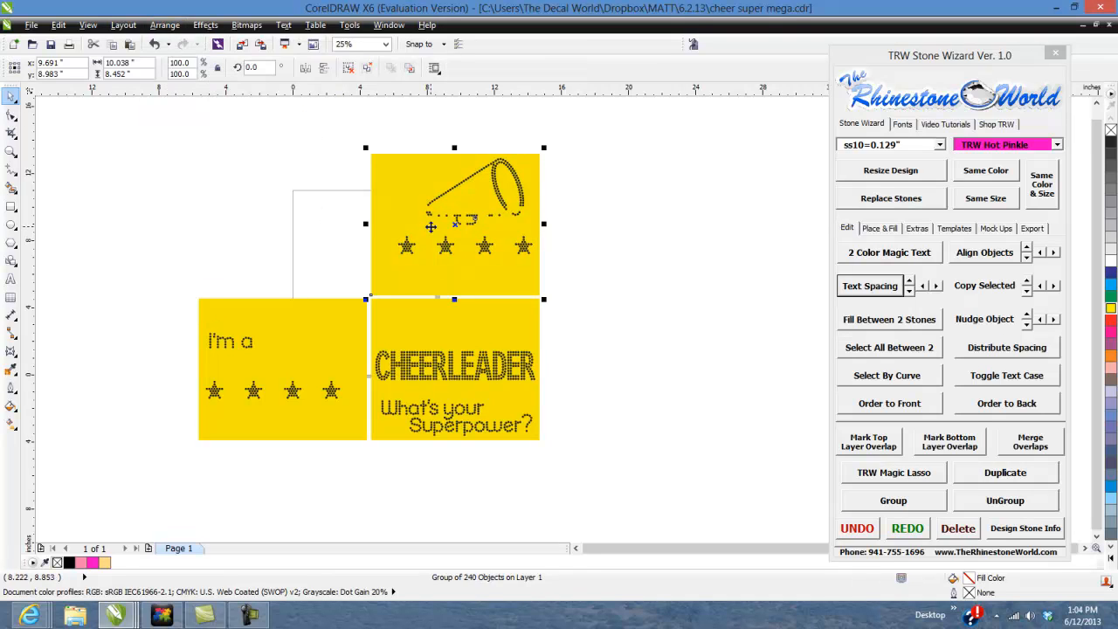
pyautogui.moveTo(156, 278); pyautogui.dragTo(374, 462)
pyautogui.hotkey('ctrl', 'g')
pyautogui.moveTo(594, 466); pyautogui.dragTo(366, 294)
pyautogui.hotkey('ctrl', 'g')
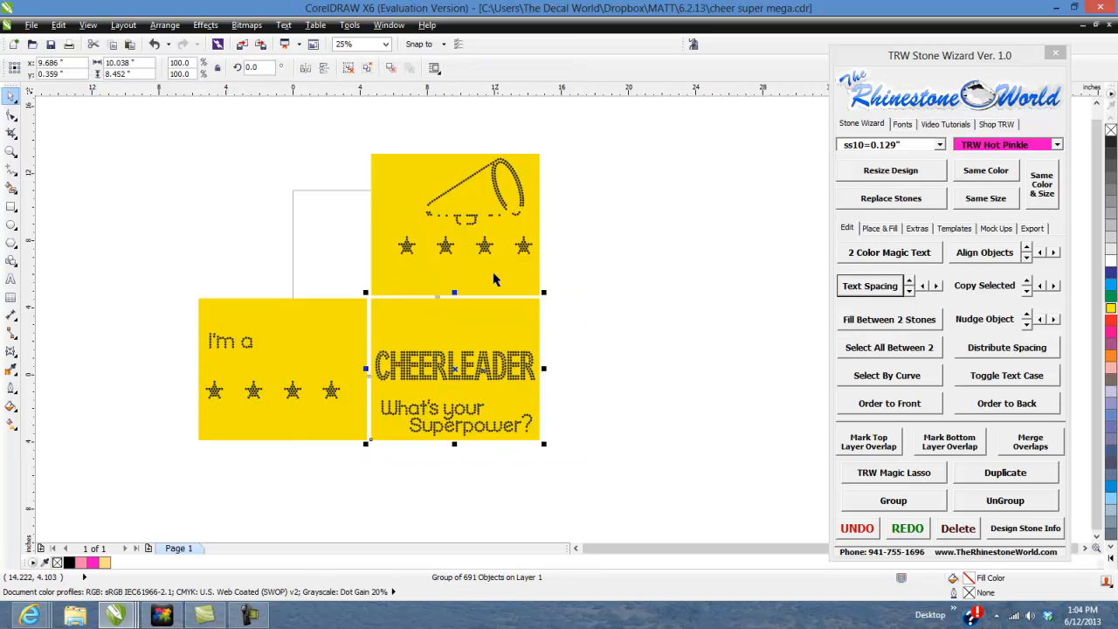
# Move the three grouped templates apart so that gaps separate the megaphone, CHEERLEADER and "I'm a" pieces.
pyautogui.moveTo(491, 273); pyautogui.dragTo(520, 258)
pyautogui.moveTo(469, 350); pyautogui.dragTo(509, 376)
pyautogui.moveTo(320, 365)
pyautogui.mouseDown()
pyautogui.moveTo(317, 348)
pyautogui.moveTo(326, 352)
pyautogui.mouseUp()
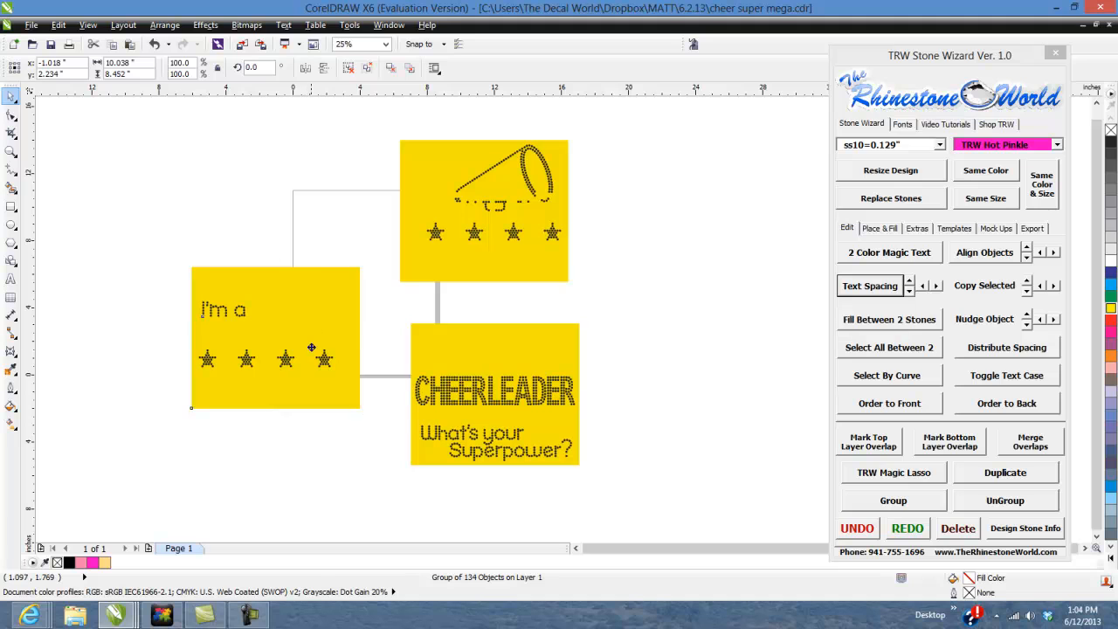
pyautogui.click(611, 345)
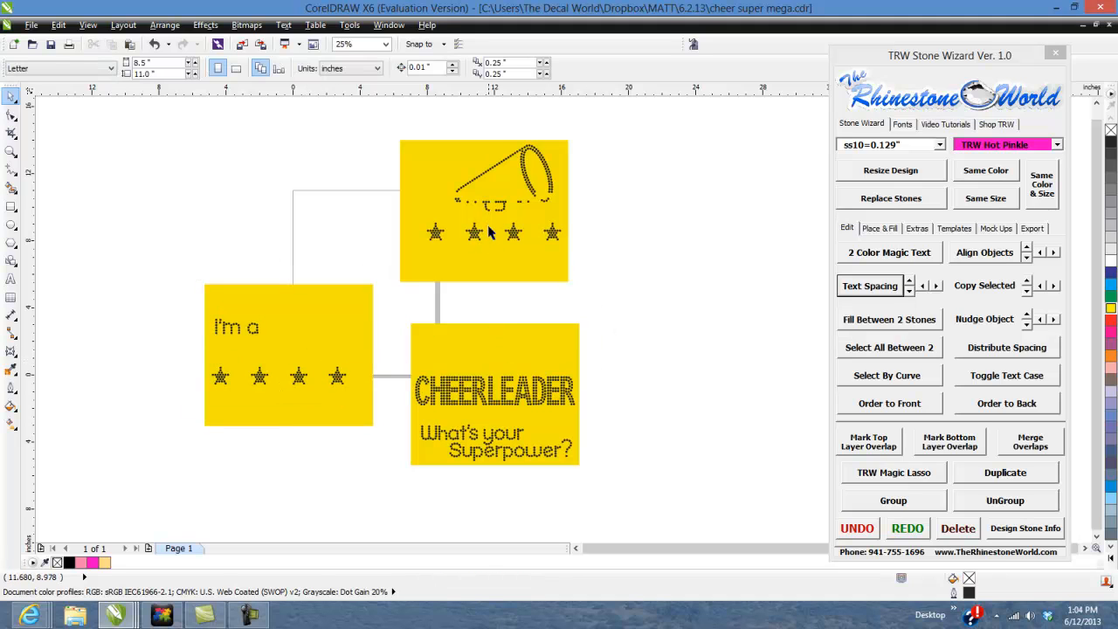
# Fill the megaphone group with pink, the "I'm a" group with blue and the CHEERLEADER group with black.
pyautogui.click(456, 262)
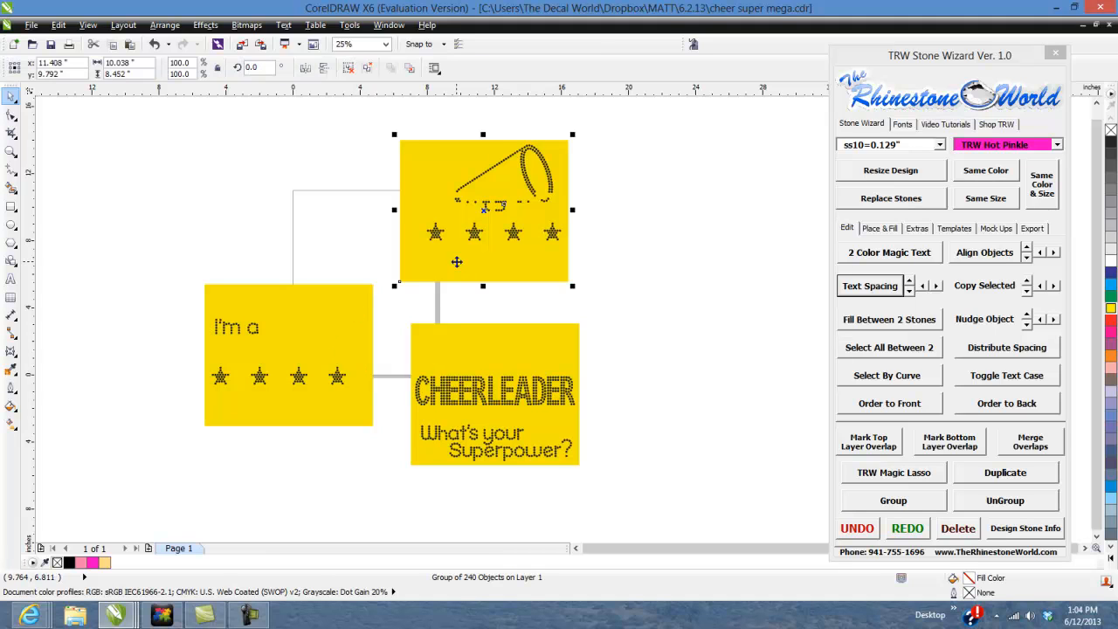
pyautogui.click(1111, 332)
pyautogui.click(302, 375)
pyautogui.click(1111, 285)
pyautogui.moveTo(510, 399); pyautogui.dragTo(524, 390)
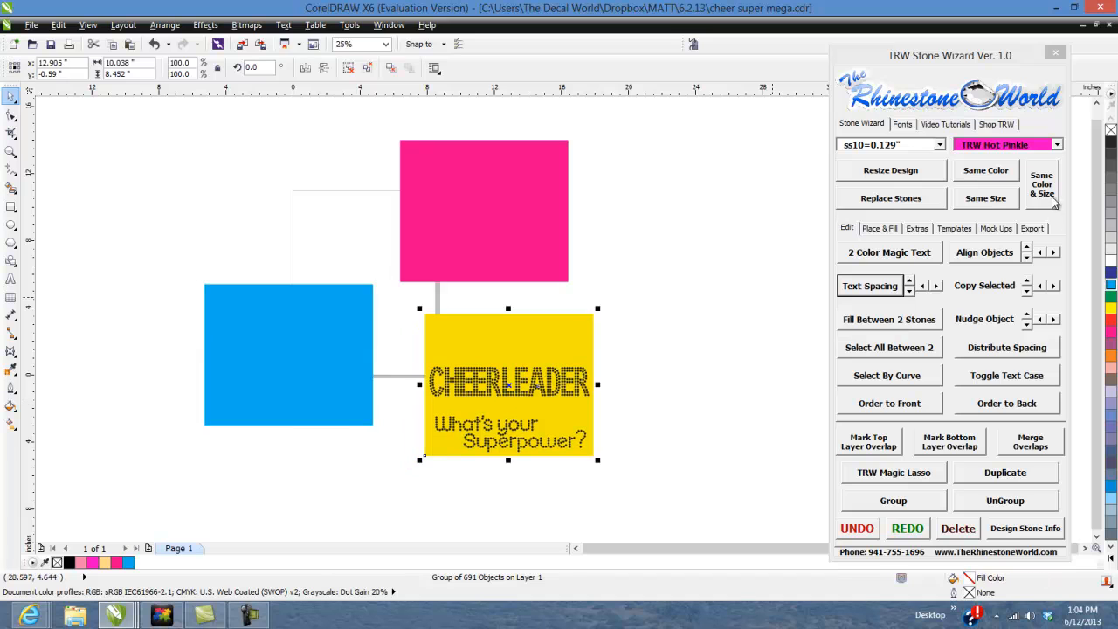
pyautogui.click(1112, 142)
pyautogui.click(687, 328)
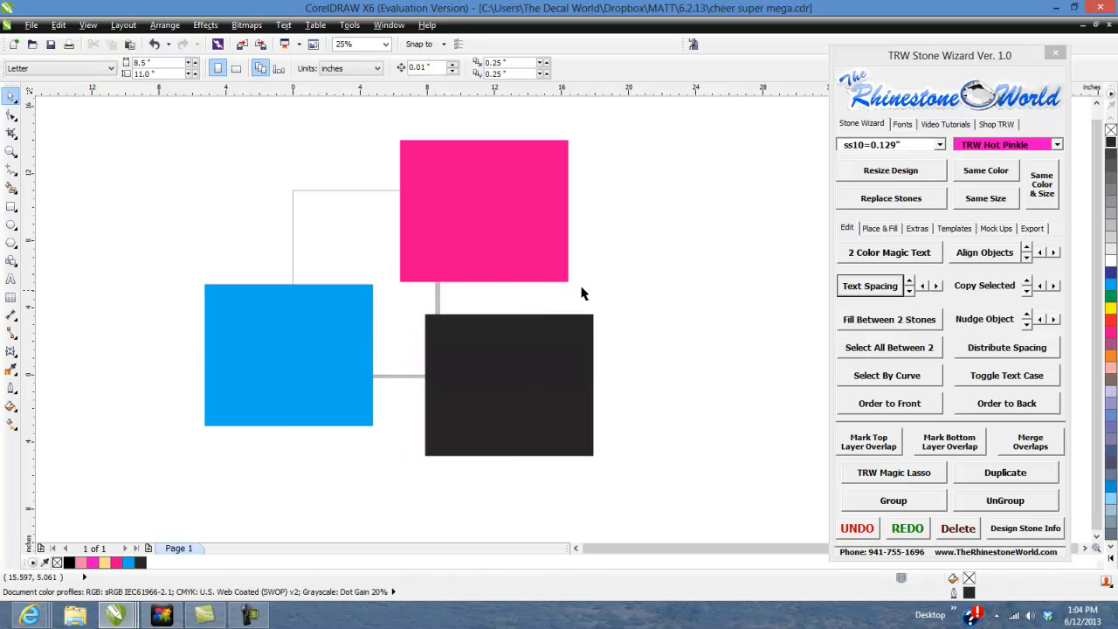
# Centre all three coloured template groups on the page on top of each other and ungroup them.
pyautogui.moveTo(682, 124); pyautogui.dragTo(171, 494)
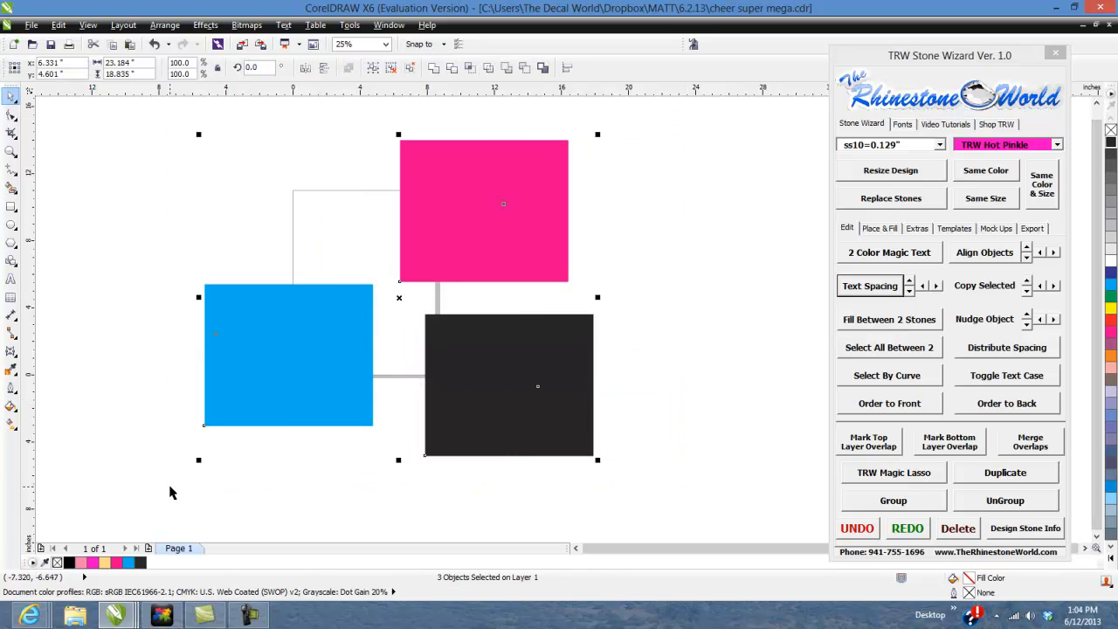
pyautogui.press('p')
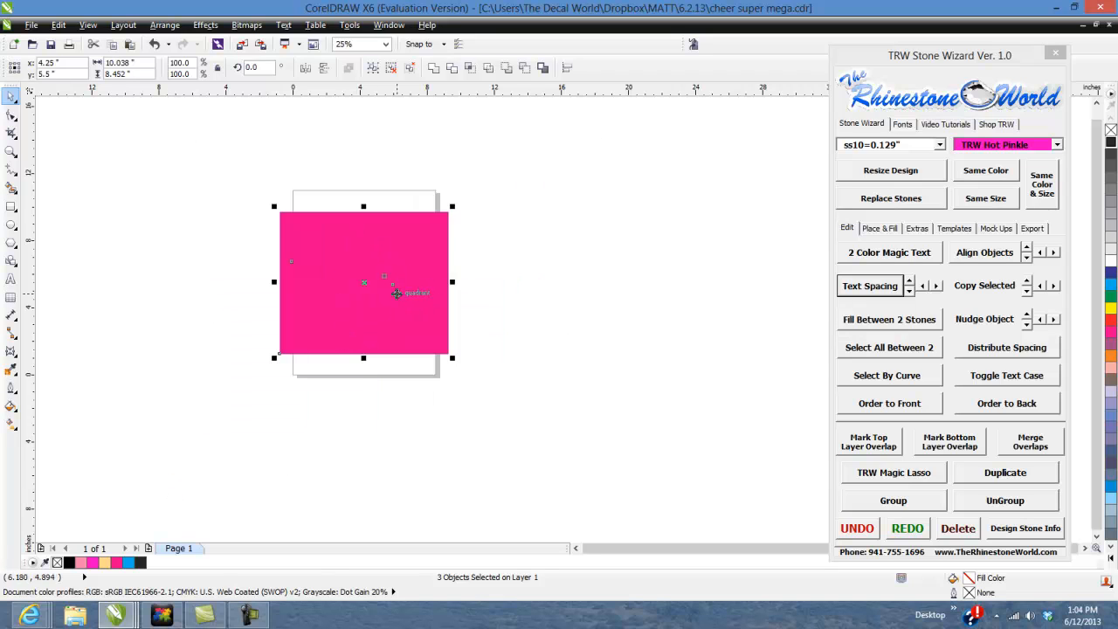
pyautogui.click(166, 27)
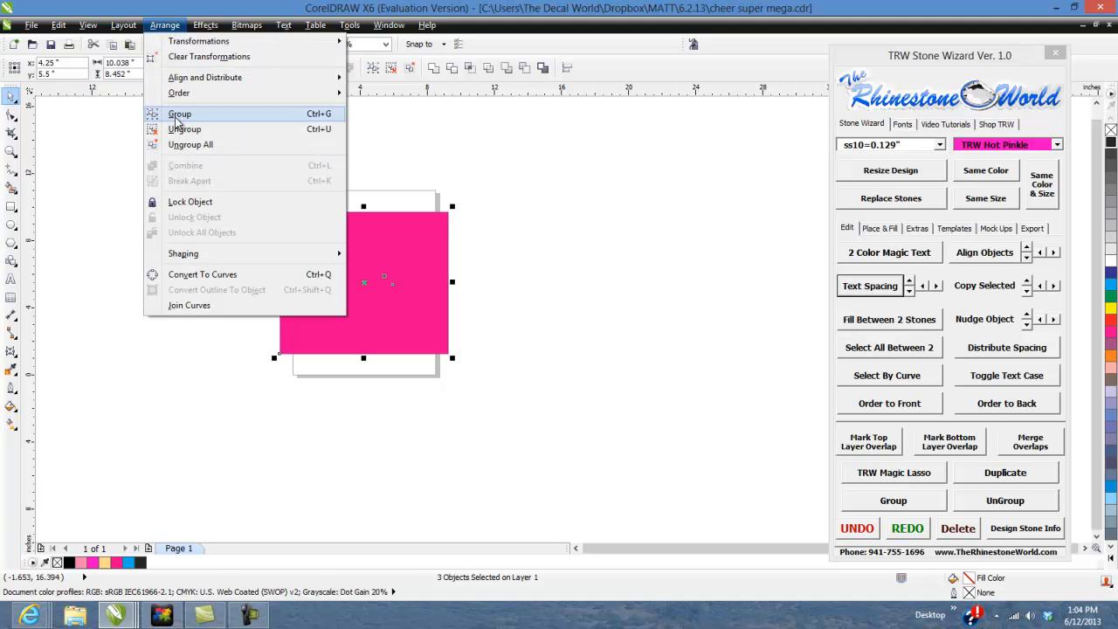
pyautogui.click(323, 131)
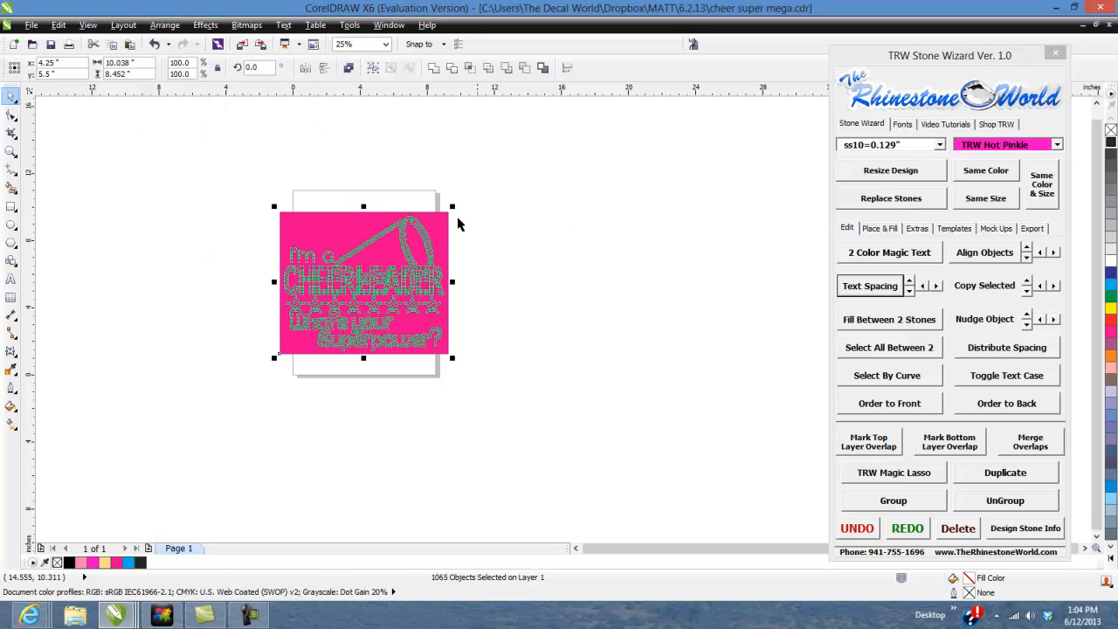
# Delete the three stacked background rectangles, leaving only the coloured stones of the combined design.
pyautogui.press('Delete')
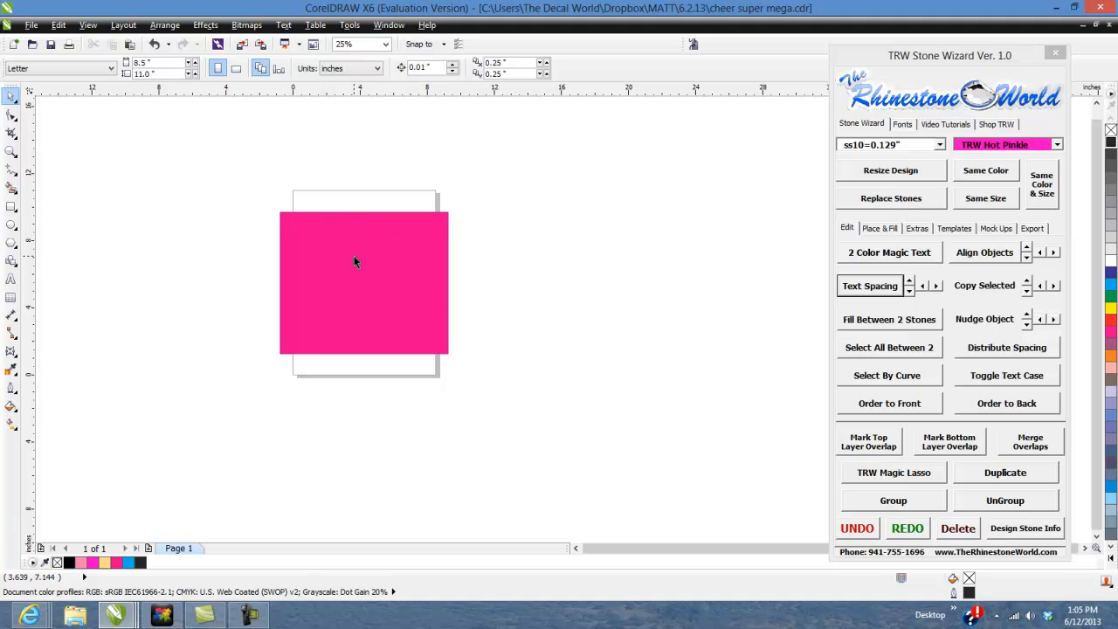
pyautogui.click(446, 219)
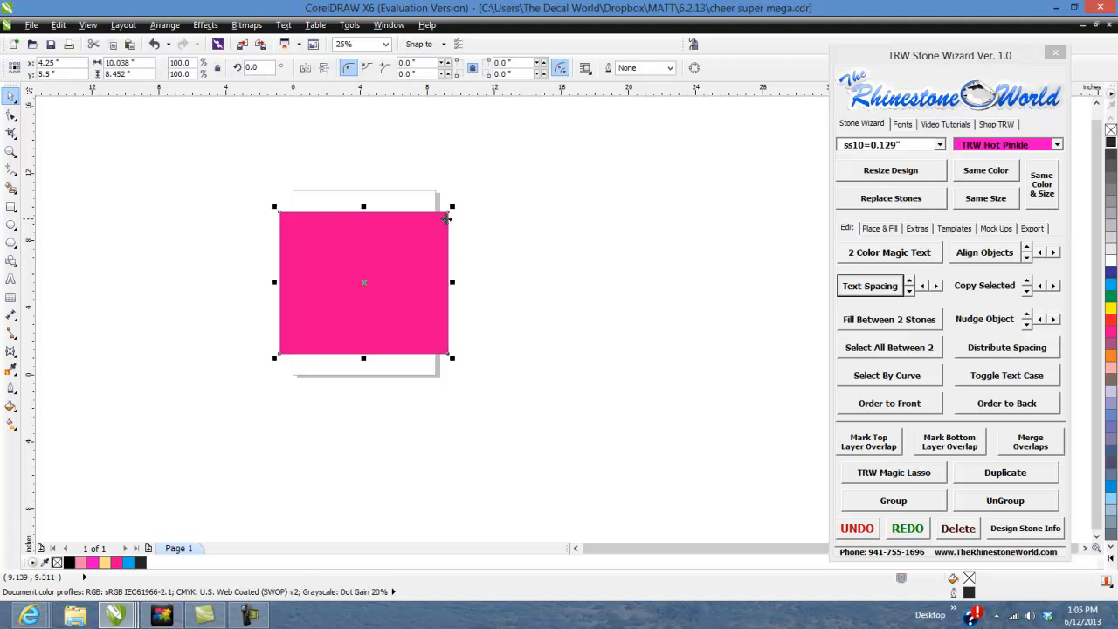
pyautogui.hotkey('ctrl', 'z')
pyautogui.hotkey('ctrl', 'z')
pyautogui.hotkey('ctrl', 'z')
pyautogui.hotkey('ctrl', 'z')
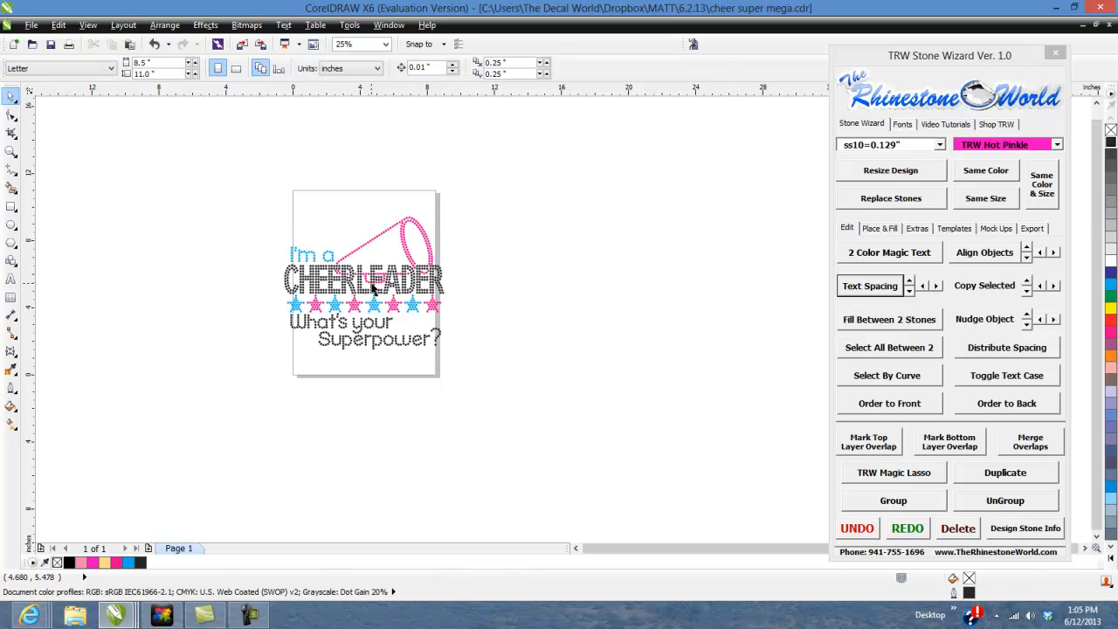
# Select the whole combined rhinestone design and create TRW Magic Templates from it.
pyautogui.scroll(2, 374, 287)
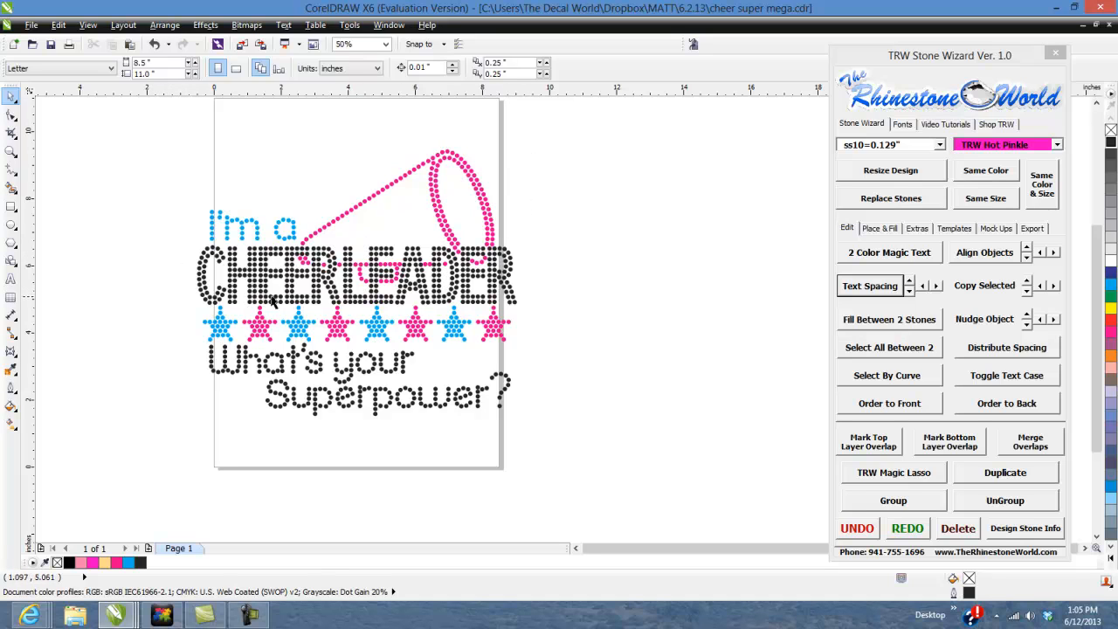
pyautogui.scroll(-2, 291, 303)
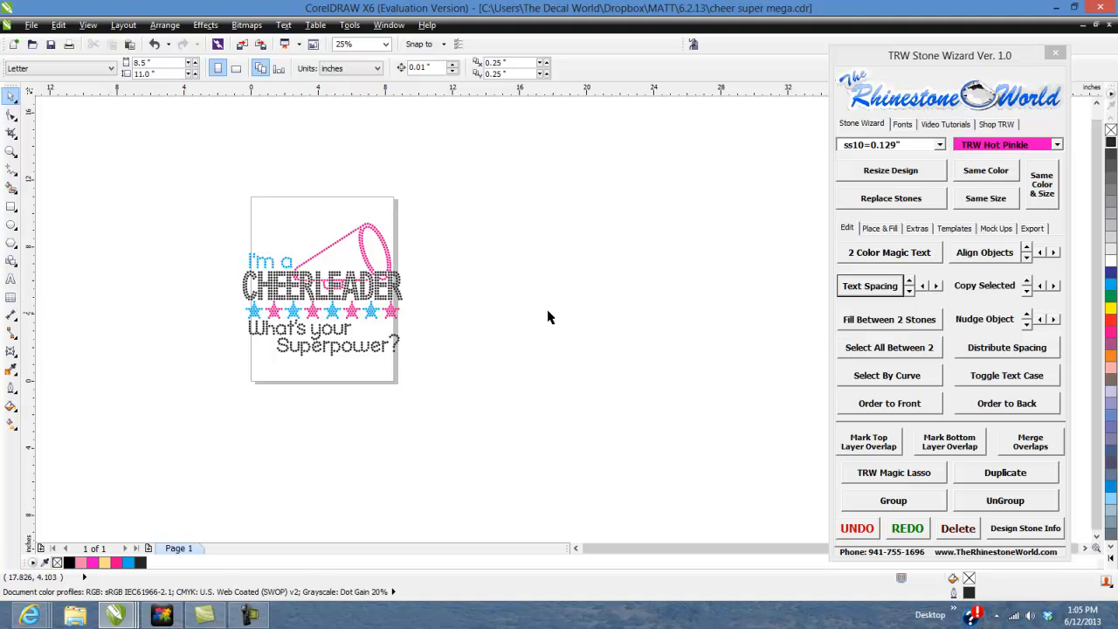
pyautogui.moveTo(540, 185); pyautogui.dragTo(171, 404)
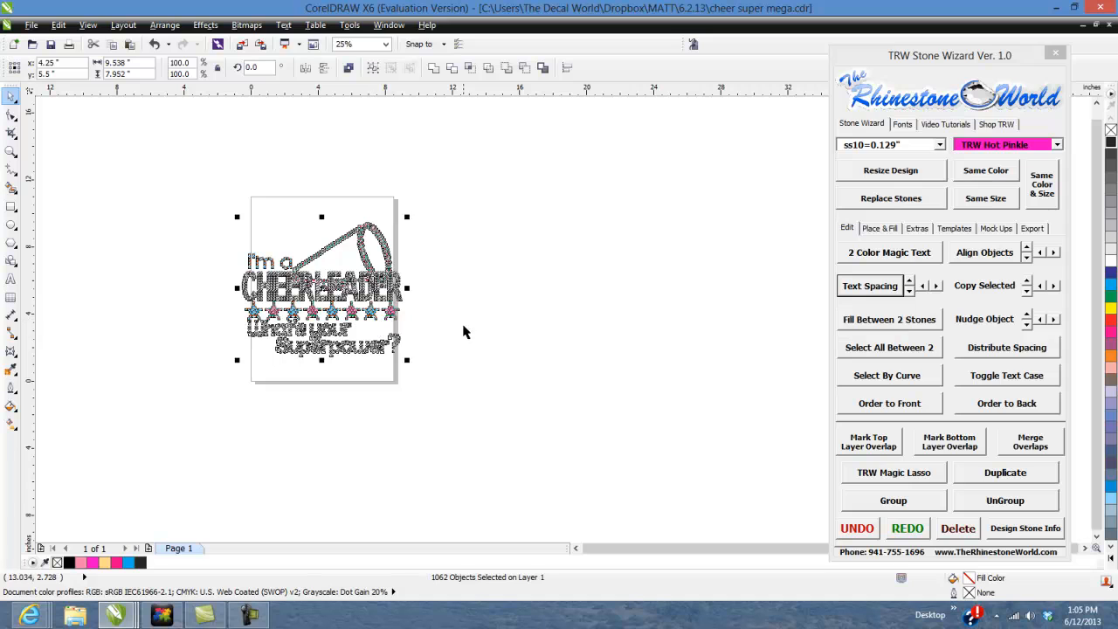
pyautogui.click(953, 230)
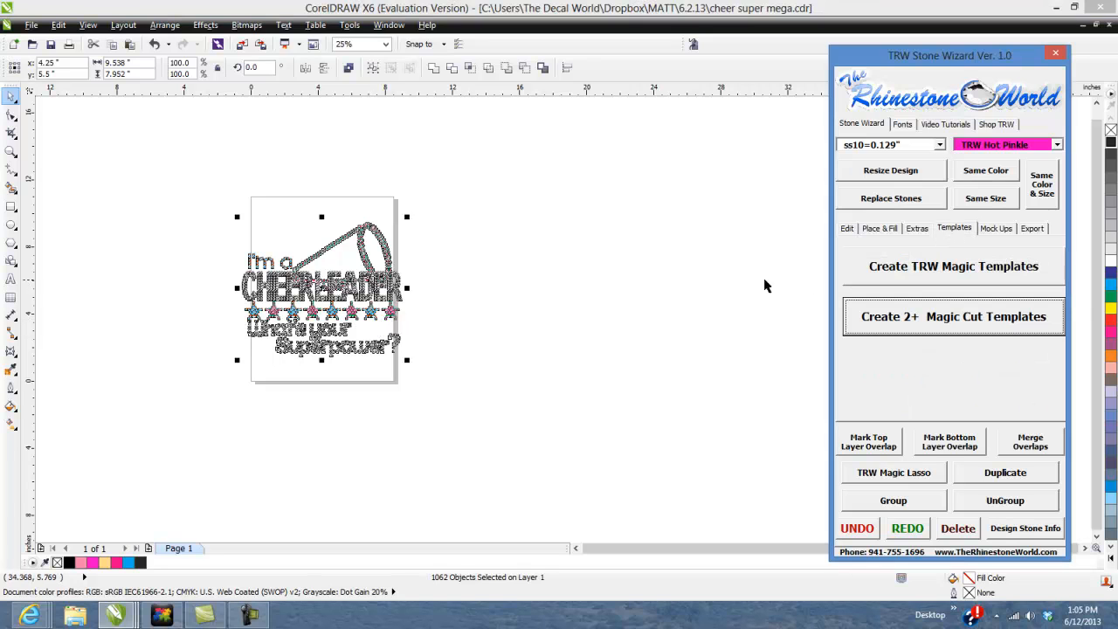
pyautogui.click(911, 280)
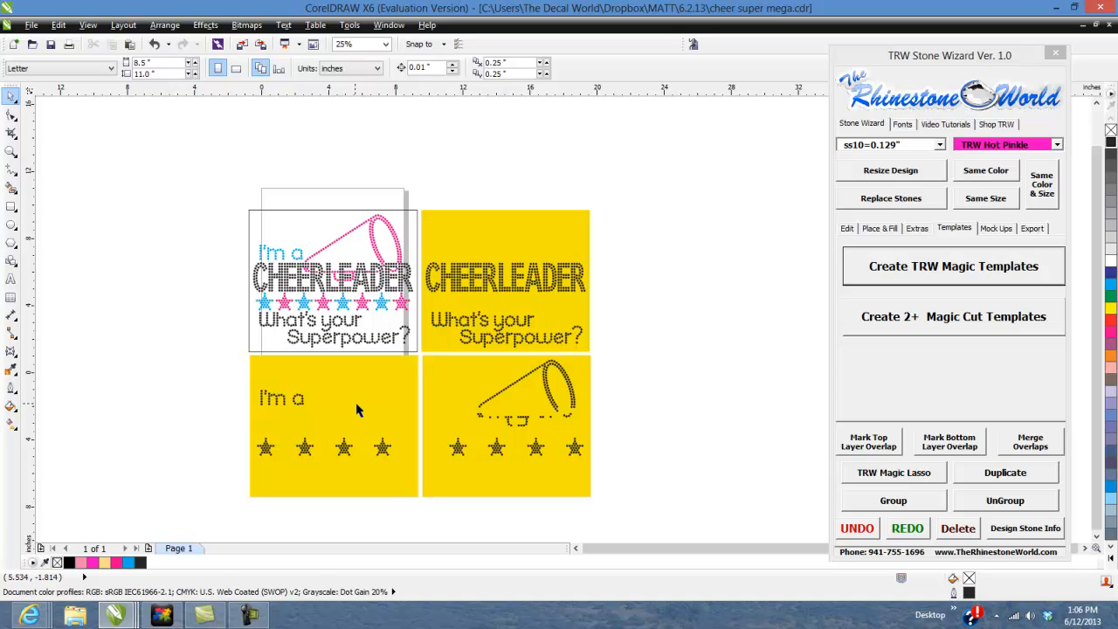
# Delete the original multicolour design together with its outline rectangle, keeping the yellow templates.
pyautogui.click(353, 215)
pyautogui.moveTo(213, 176); pyautogui.dragTo(422, 357)
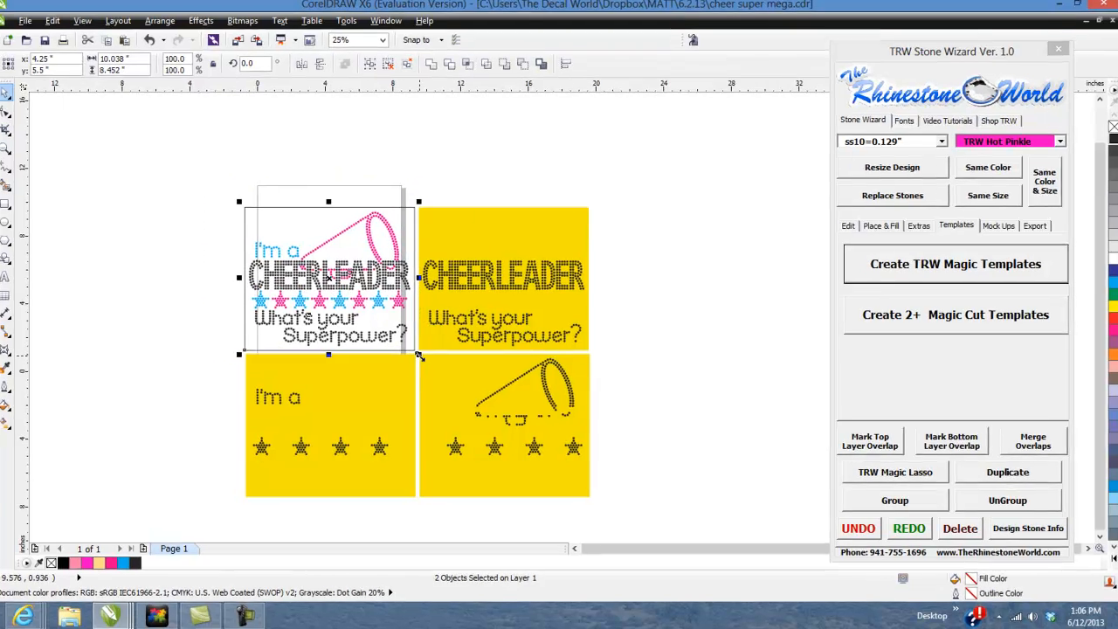
pyautogui.press('Delete')
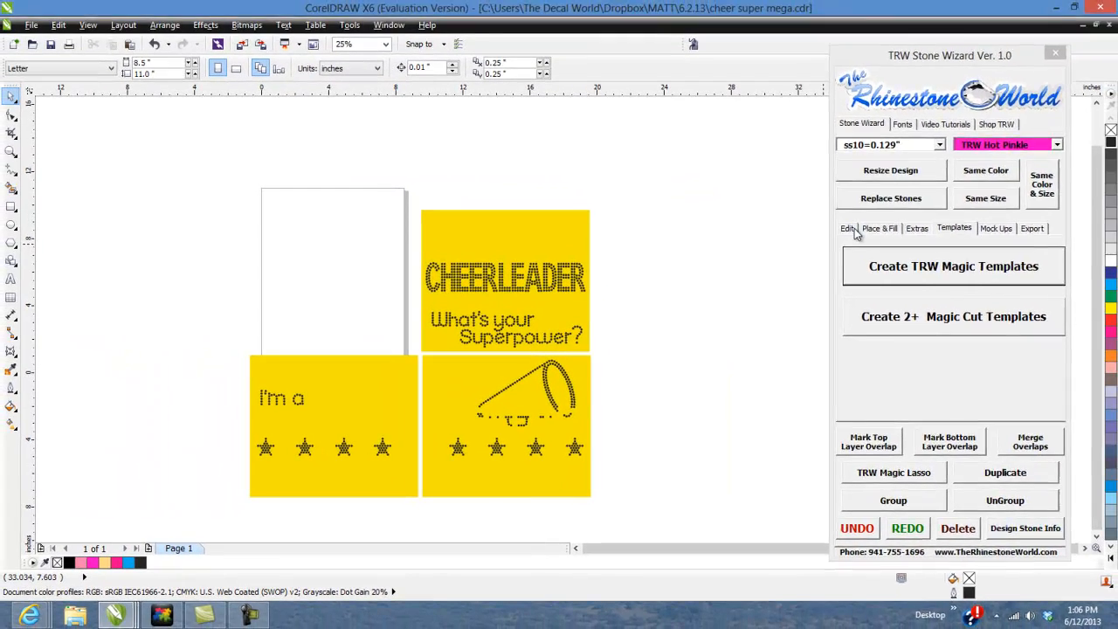
# Group the CHEERLEADER, megaphone and "I'm a" templates separately, each with its yellow rectangle and stones.
pyautogui.click(879, 155)
pyautogui.moveTo(844, 151); pyautogui.dragTo(851, 77)
pyautogui.moveTo(631, 175); pyautogui.dragTo(404, 371)
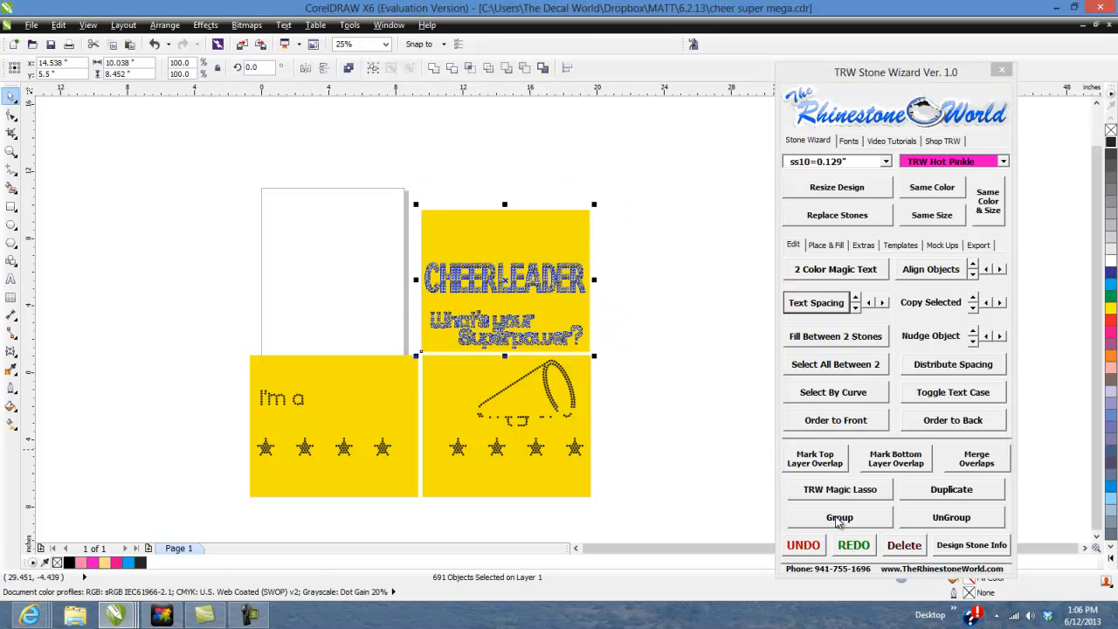
pyautogui.click(839, 518)
pyautogui.moveTo(632, 519); pyautogui.dragTo(420, 358)
pyautogui.click(840, 517)
pyautogui.moveTo(227, 317); pyautogui.dragTo(424, 521)
pyautogui.click(851, 518)
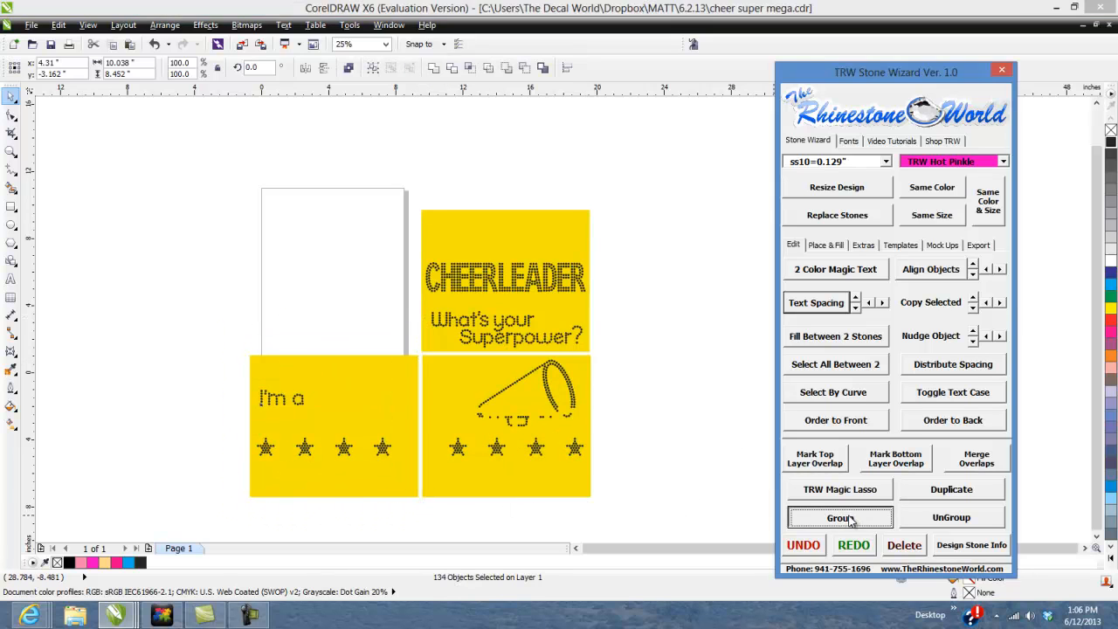
pyautogui.click(645, 215)
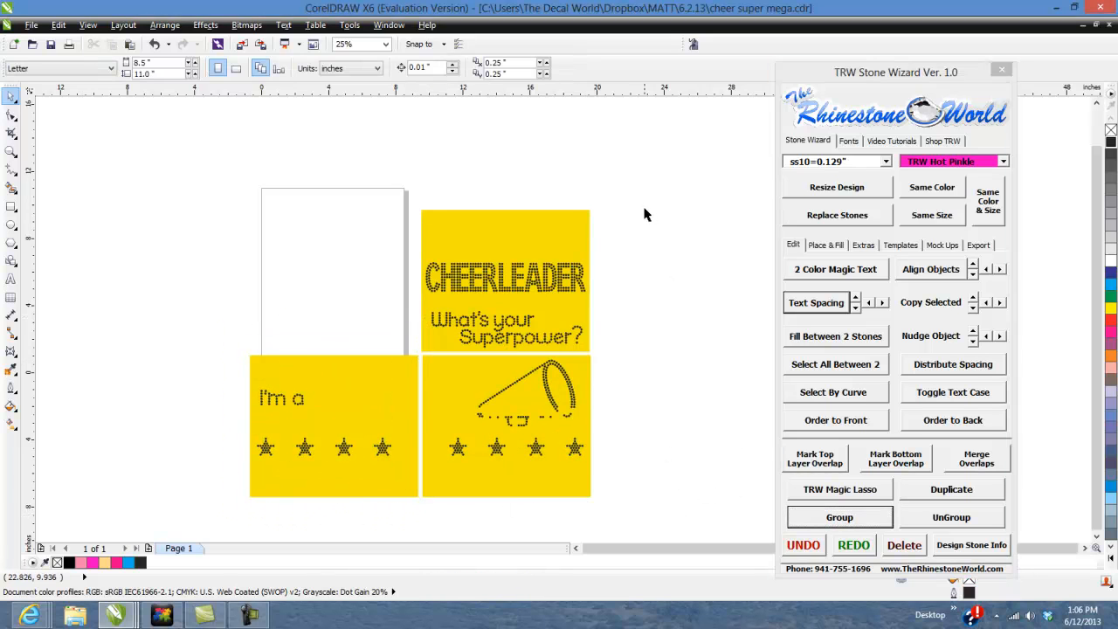
# Set the megaphone template group to the stone colour TRW Hot Pinkie and the CHEERLEADER group to Jet Black.
pyautogui.click(520, 295)
pyautogui.click(533, 419)
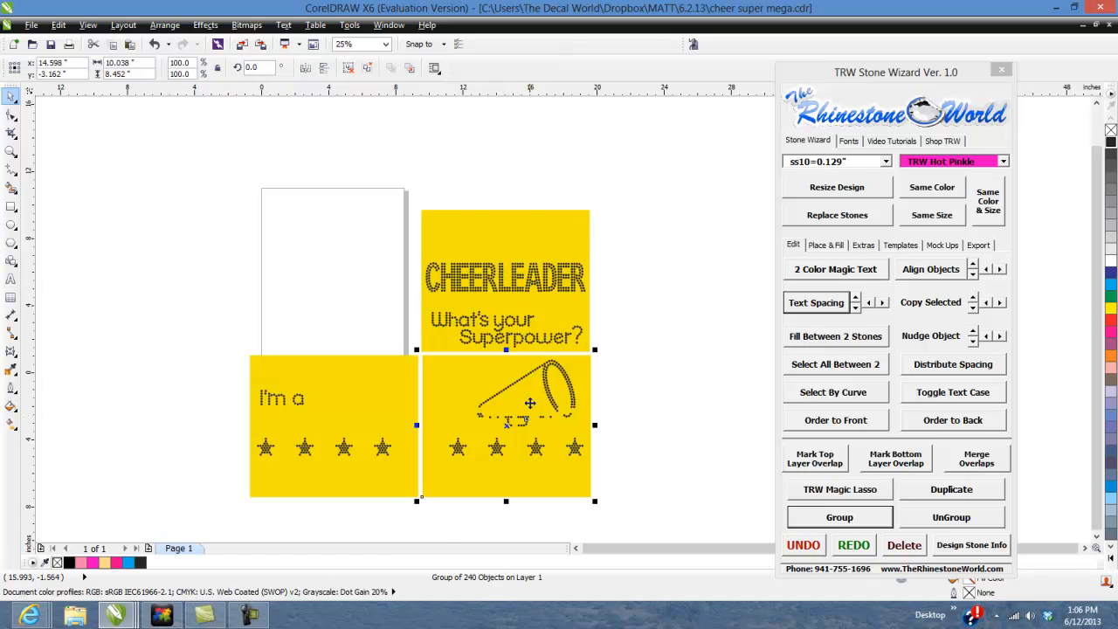
pyautogui.click(943, 164)
pyautogui.click(558, 300)
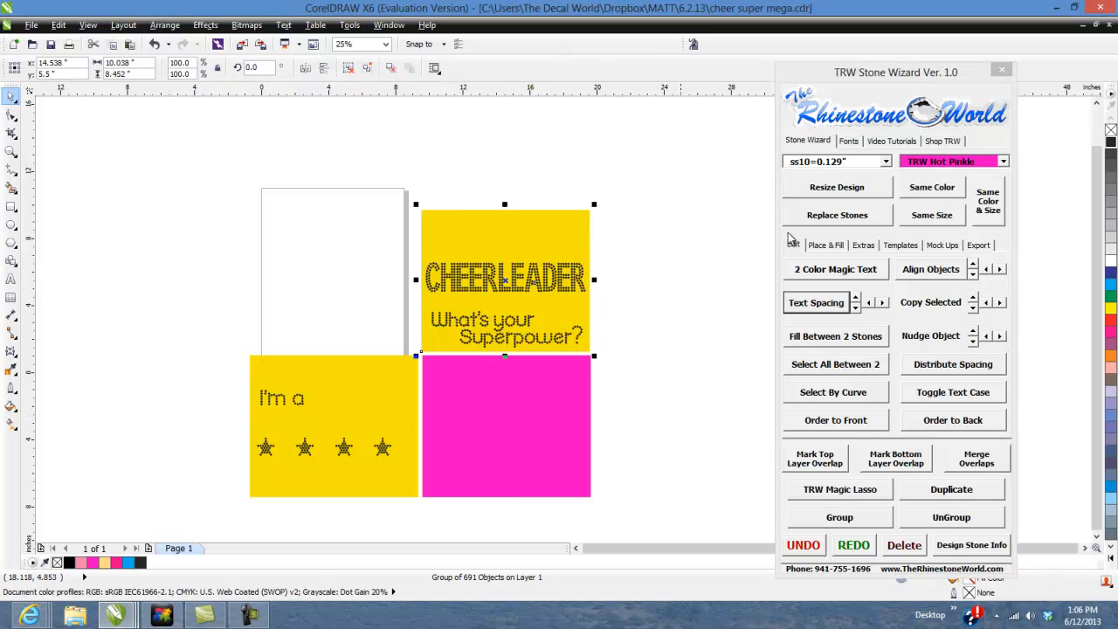
pyautogui.click(1004, 163)
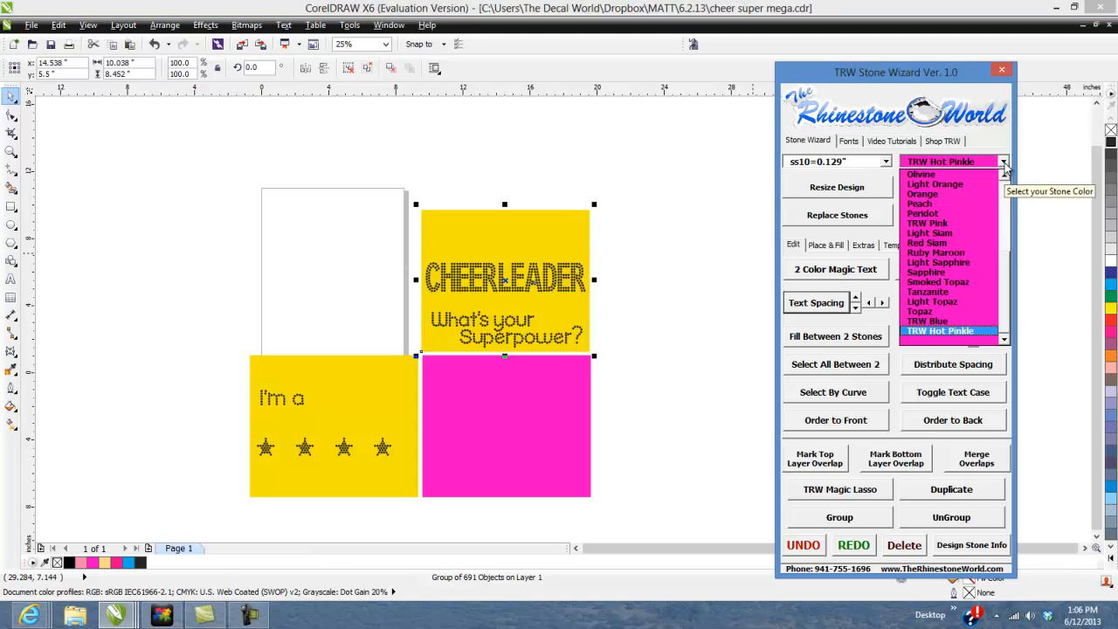
pyautogui.click(1004, 162)
pyautogui.write('jet')
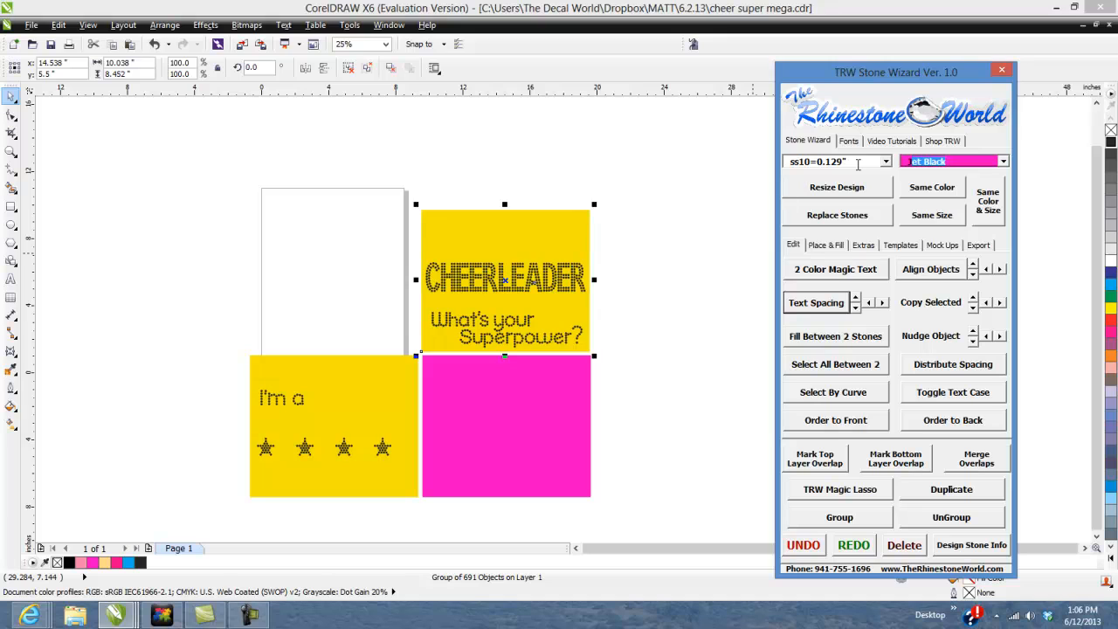
# Set the "I'm a" and stars template group to the stone colour Citrine.
pyautogui.click(391, 430)
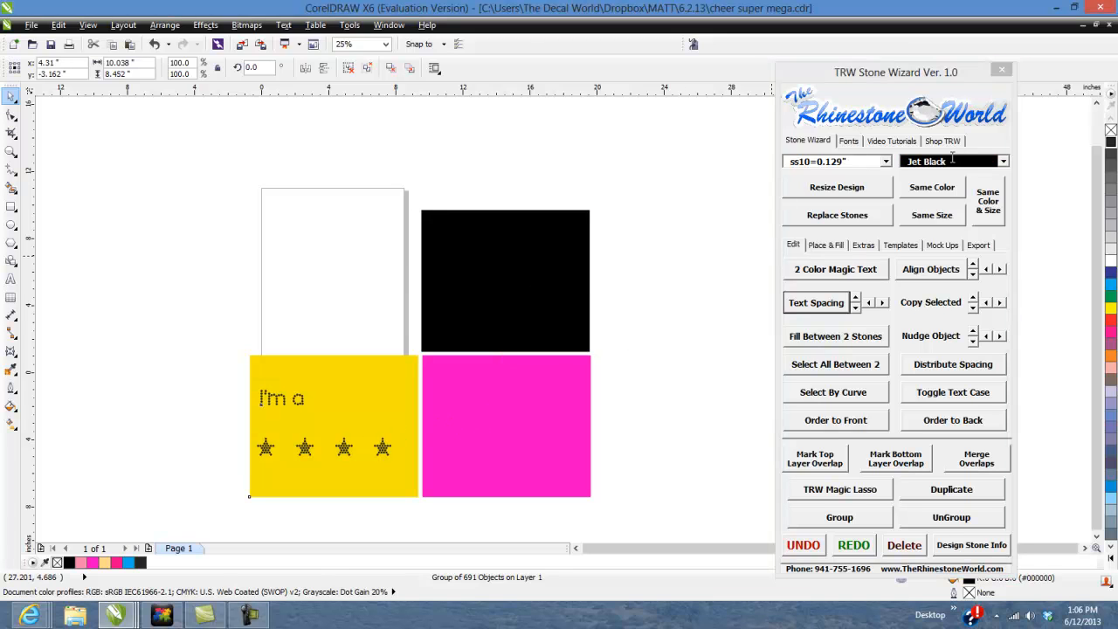
pyautogui.click(886, 163)
pyautogui.write('ci')
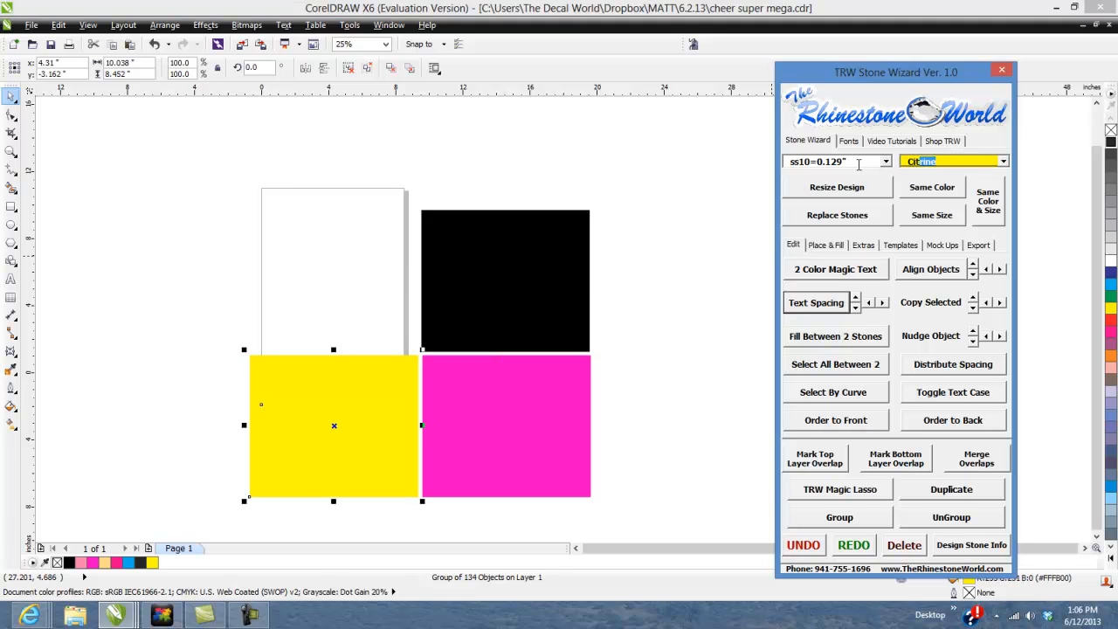
# Align the black, pink and yellow template groups on top of one another with Align Objects and ungroup them.
pyautogui.moveTo(663, 168); pyautogui.dragTo(247, 507)
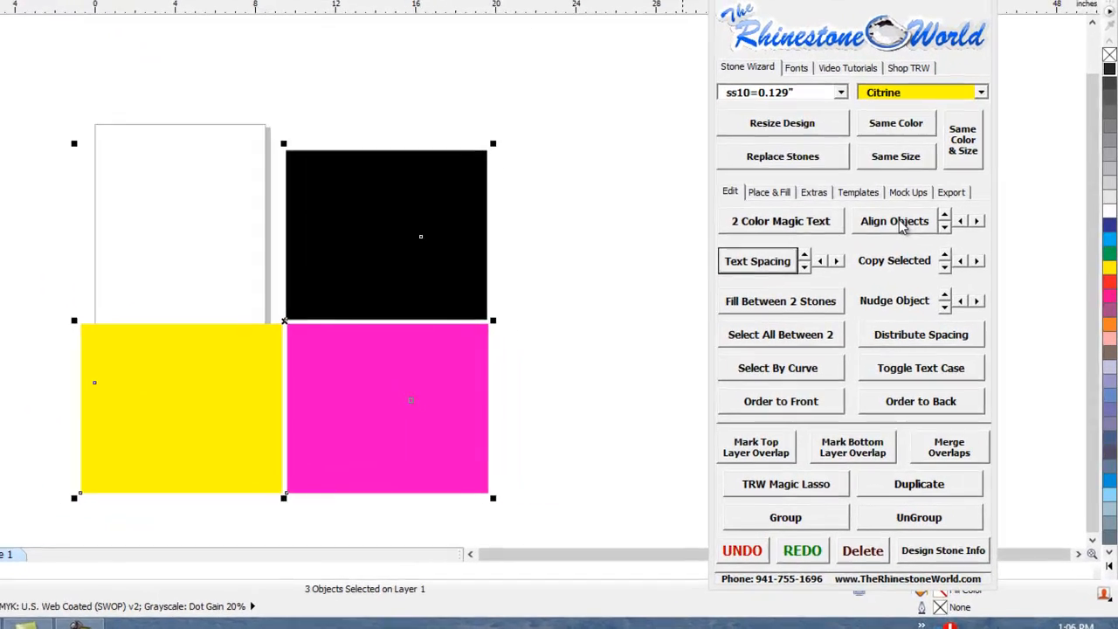
pyautogui.click(941, 271)
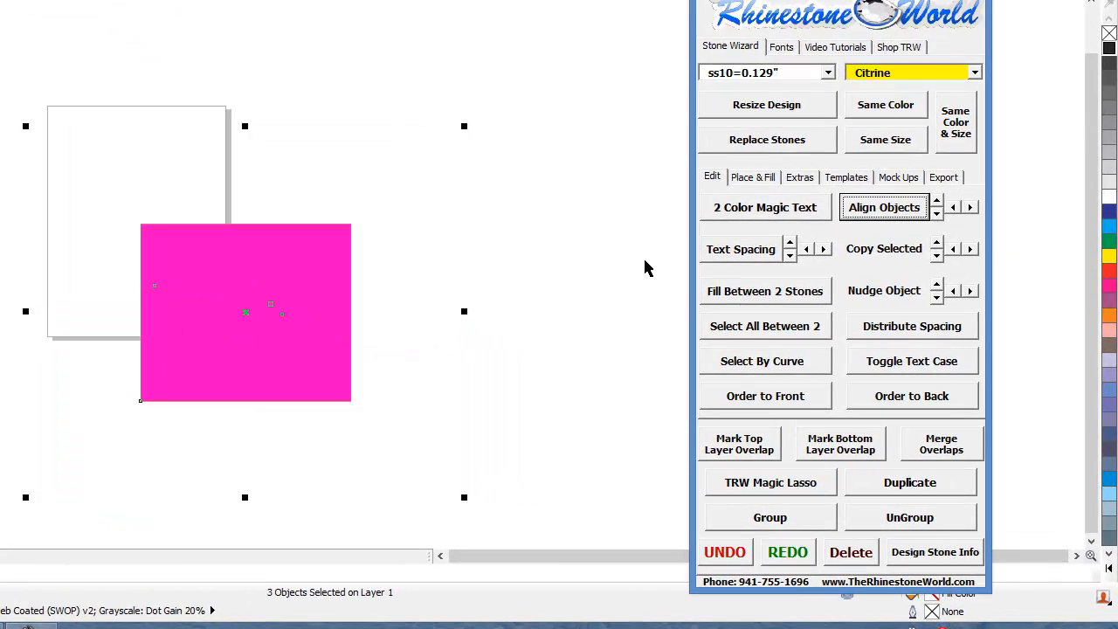
pyautogui.click(910, 518)
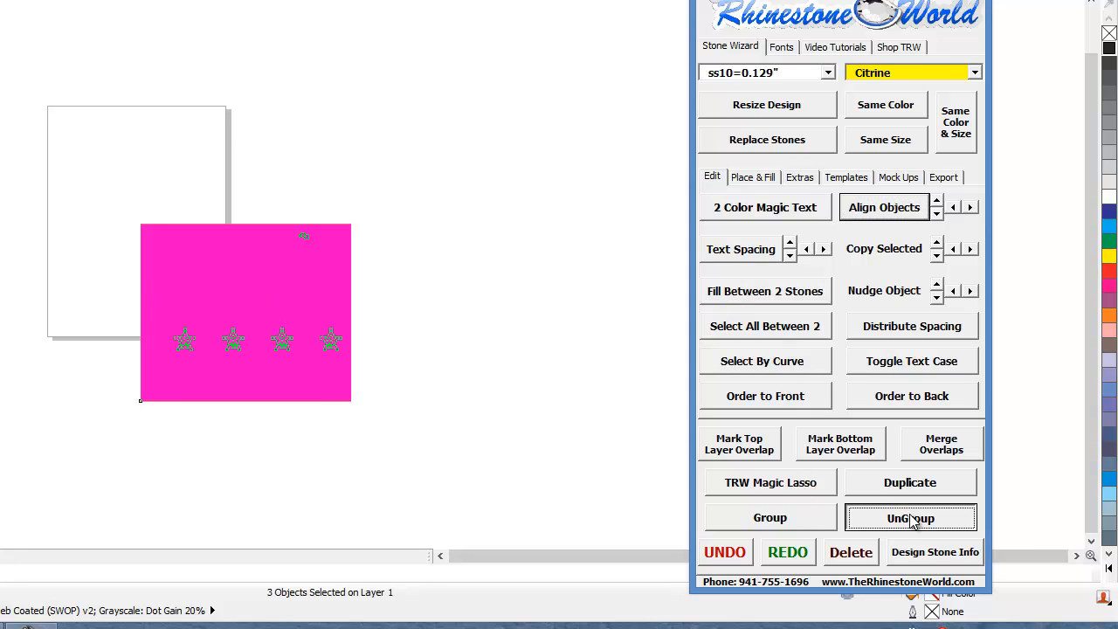
pyautogui.click(511, 352)
# Delete the three stacked background rectangles, keeping only the multicolour rhinestones.
pyautogui.click(349, 228)
pyautogui.press('Delete')
pyautogui.click(350, 229)
pyautogui.press('Delete')
pyautogui.click(350, 229)
pyautogui.press('Delete')
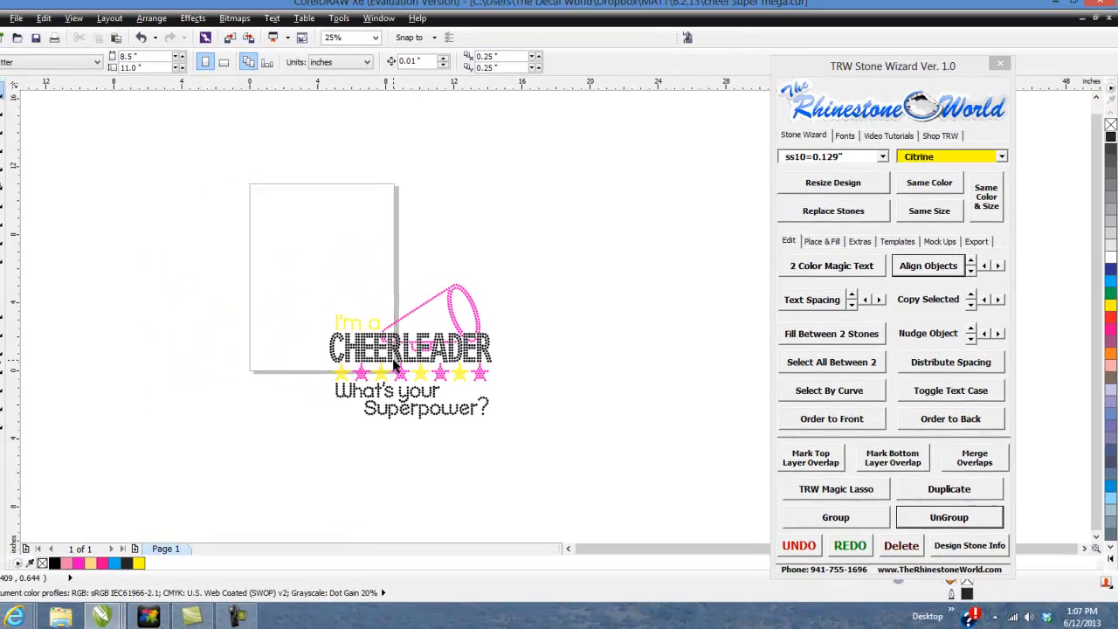
# Move the complete cheerleader rhinestone design onto the middle of the page.
pyautogui.scroll(2, 273, 334)
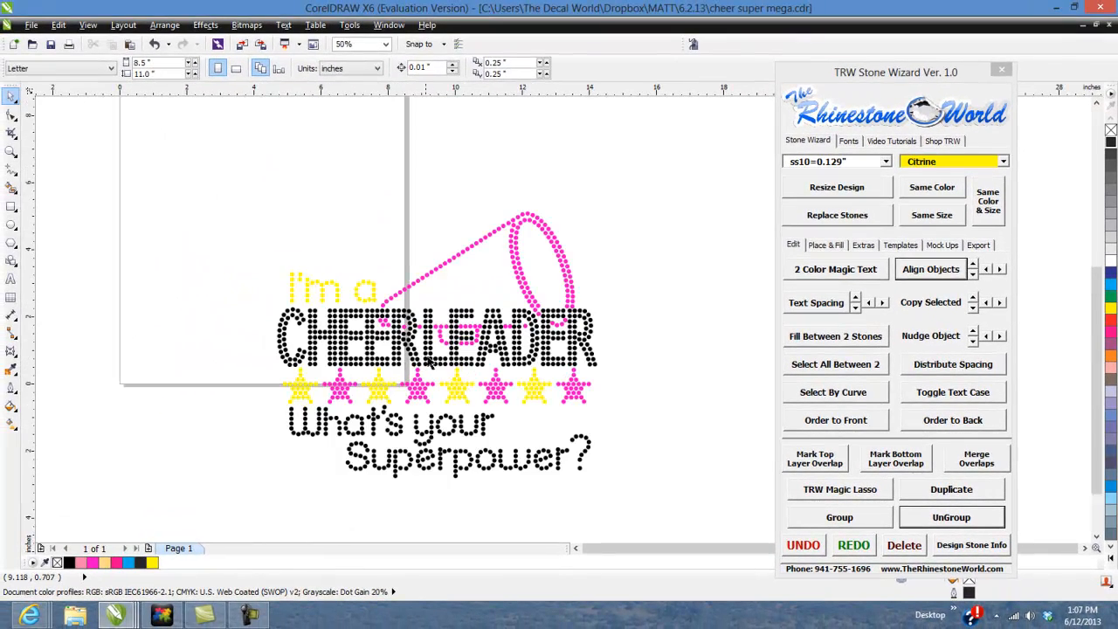
pyautogui.scroll(-1, 660, 276)
pyautogui.moveTo(683, 205); pyautogui.dragTo(360, 443)
pyautogui.moveTo(569, 318); pyautogui.dragTo(484, 244)
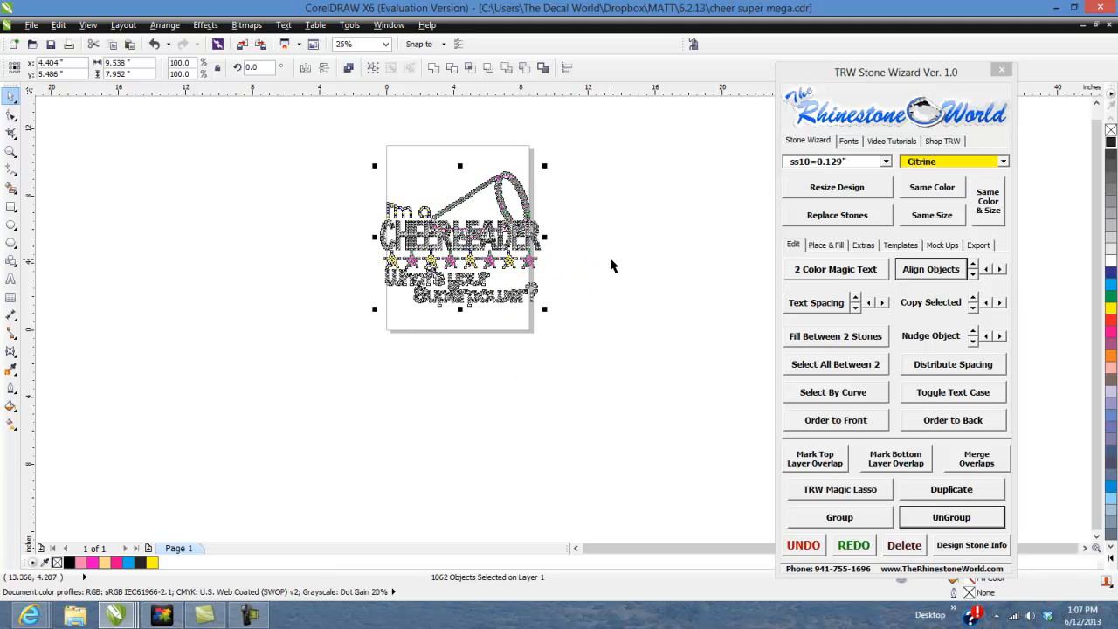
pyautogui.click(603, 280)
pyautogui.scroll(-1, 594, 248)
pyautogui.scroll(1, 594, 247)
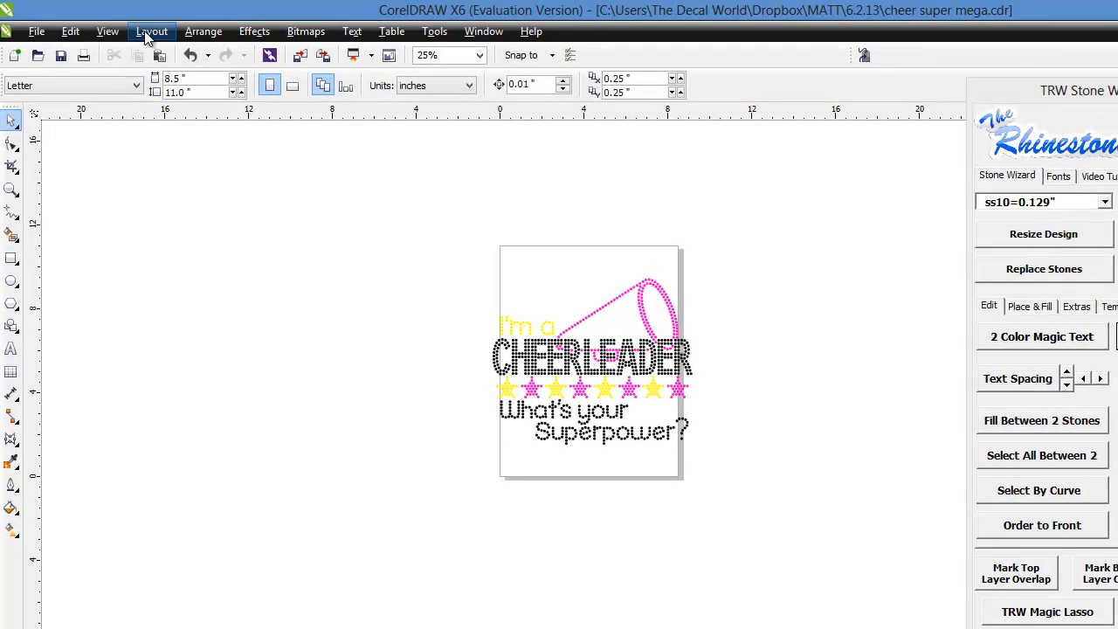
# Set the page width to 12 inches and shift the whole design slightly to centre it on the page.
pyautogui.click(149, 33)
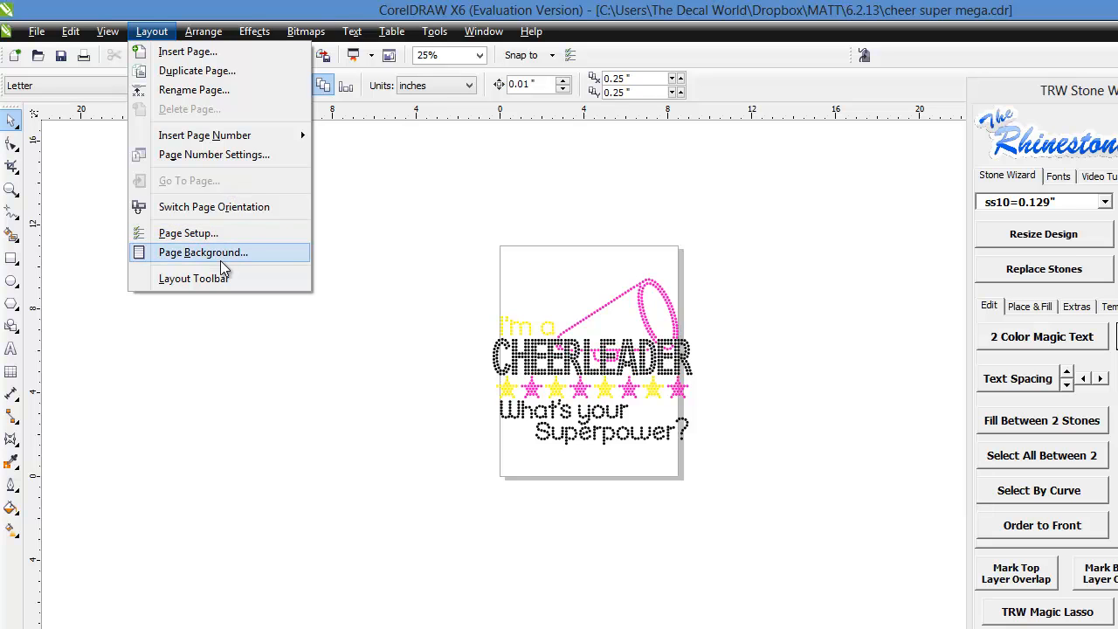
pyautogui.click(218, 234)
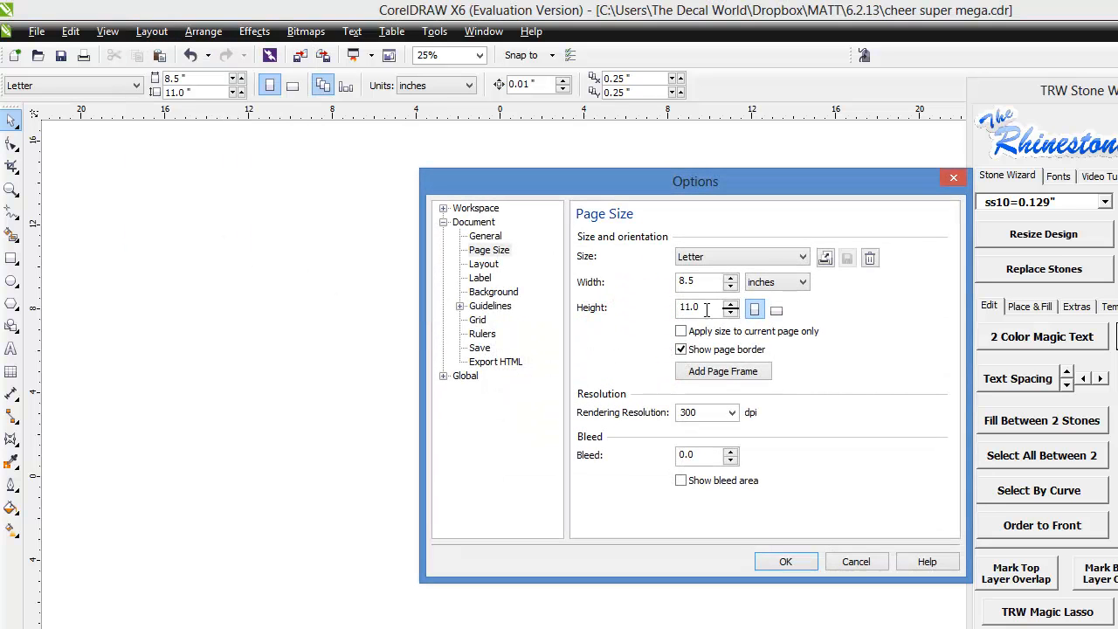
pyautogui.doubleClick(700, 281)
pyautogui.write('12')
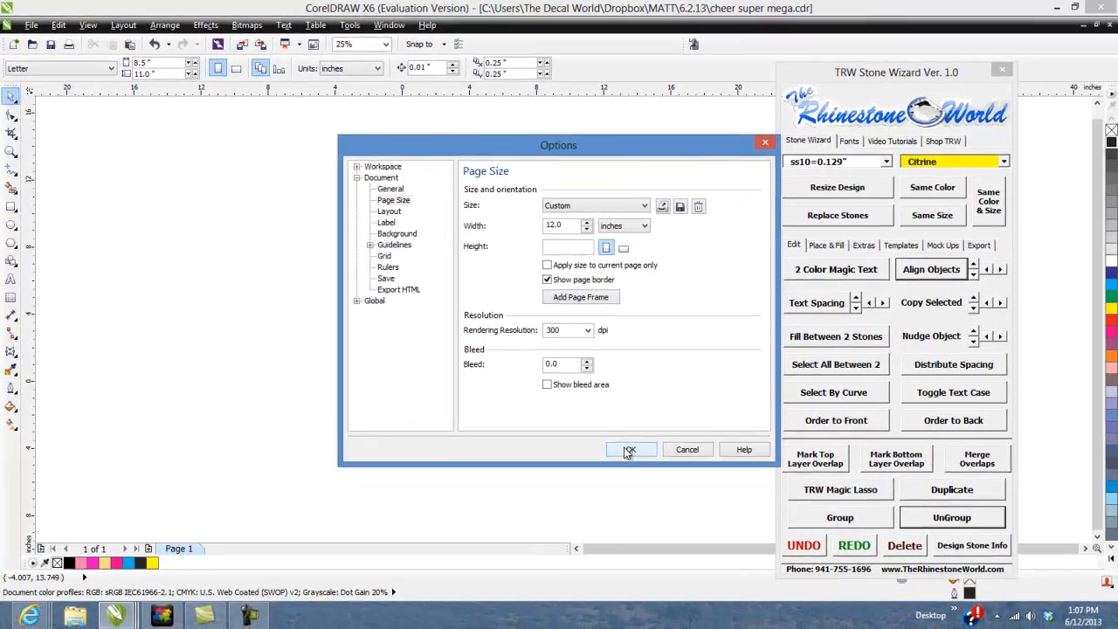
pyautogui.click(778, 562)
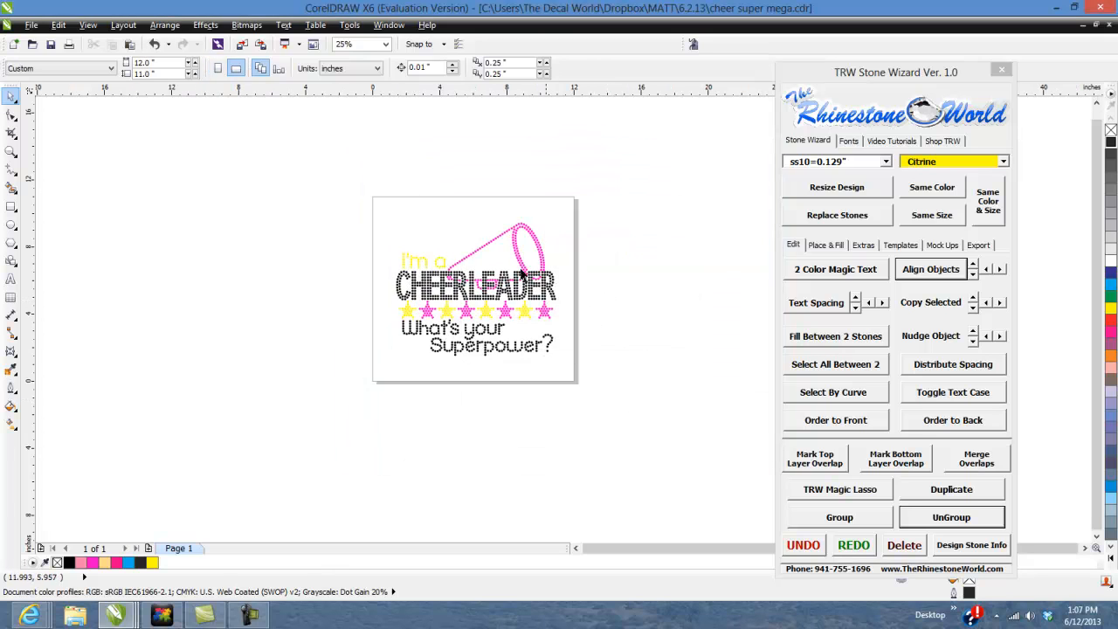
pyautogui.moveTo(621, 225); pyautogui.dragTo(389, 366)
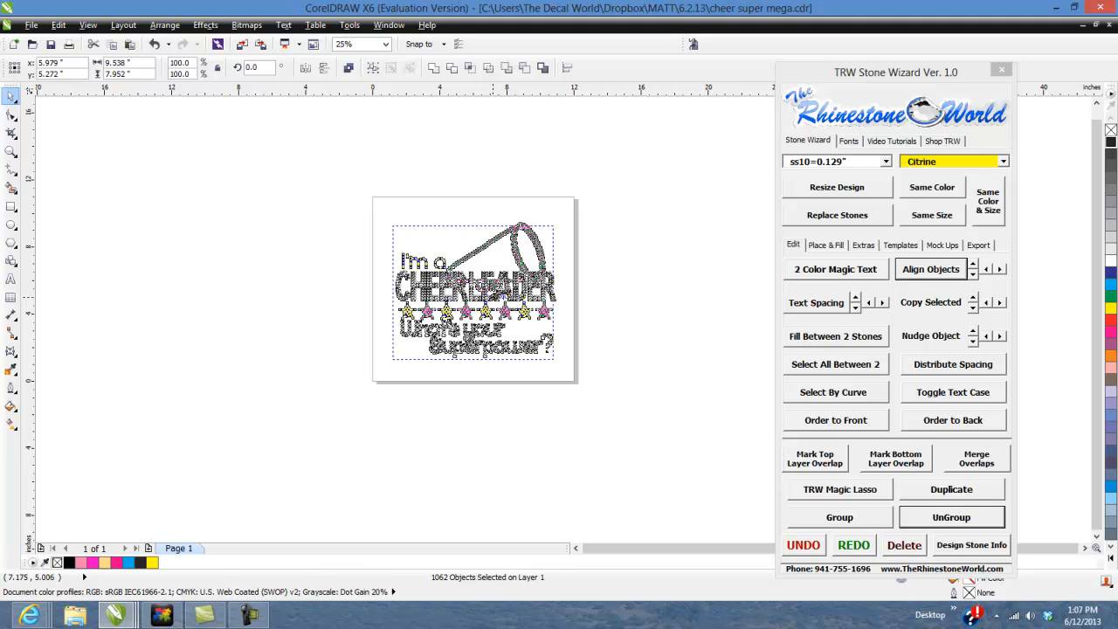
pyautogui.click(602, 307)
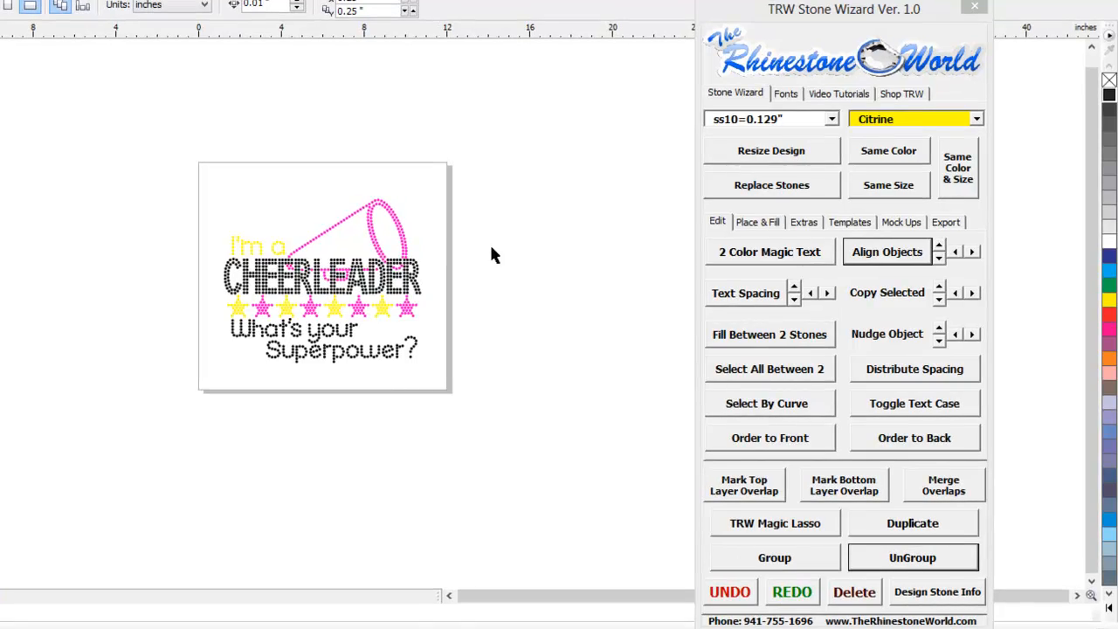
# Select the whole rhinestone design and generate a detailed customer mock-up of it on the loose crew-neck T-shirt.
pyautogui.click(901, 222)
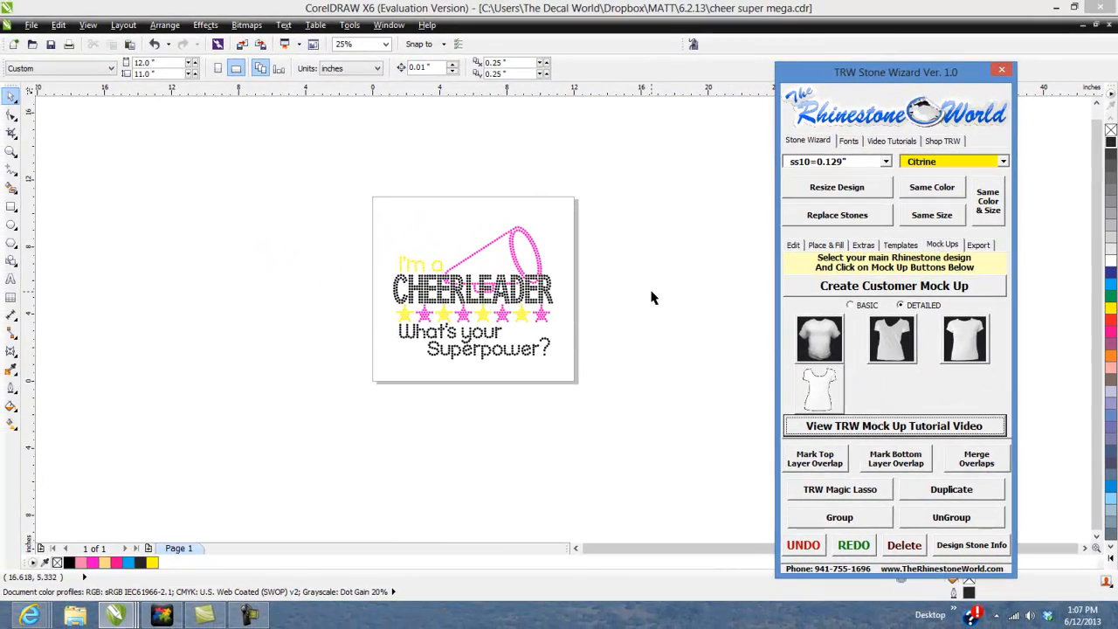
pyautogui.moveTo(623, 174); pyautogui.dragTo(215, 411)
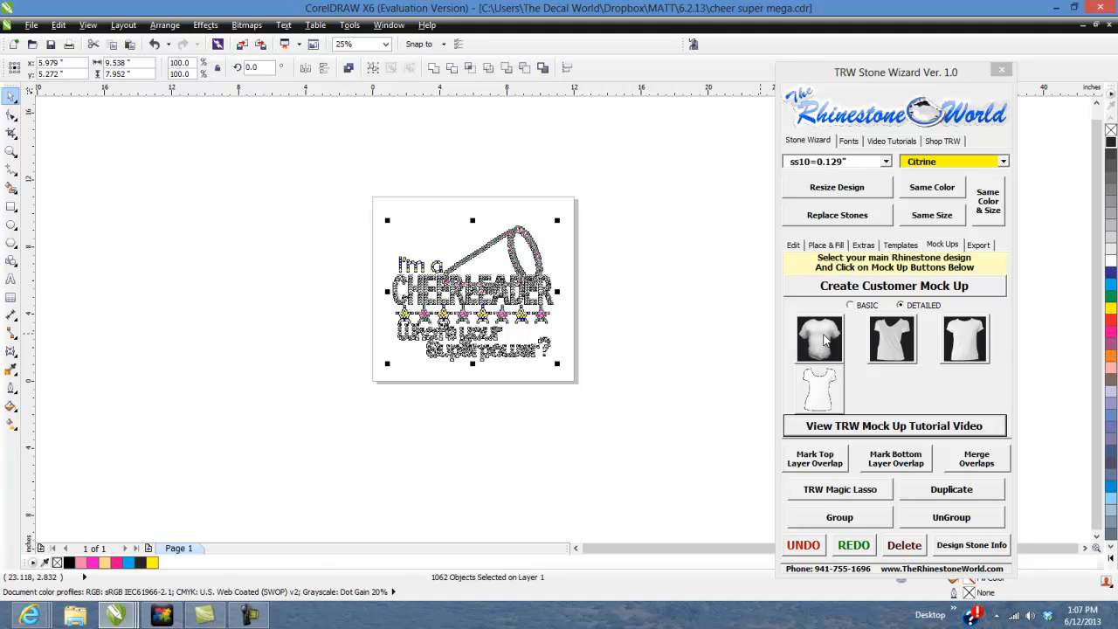
pyautogui.click(821, 341)
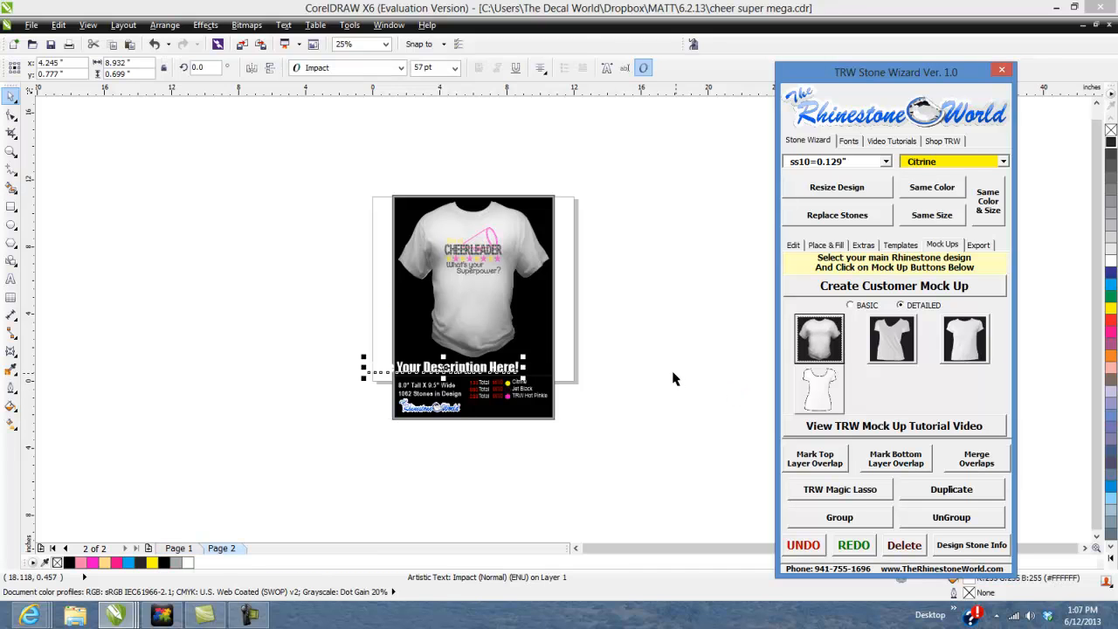
pyautogui.click(617, 364)
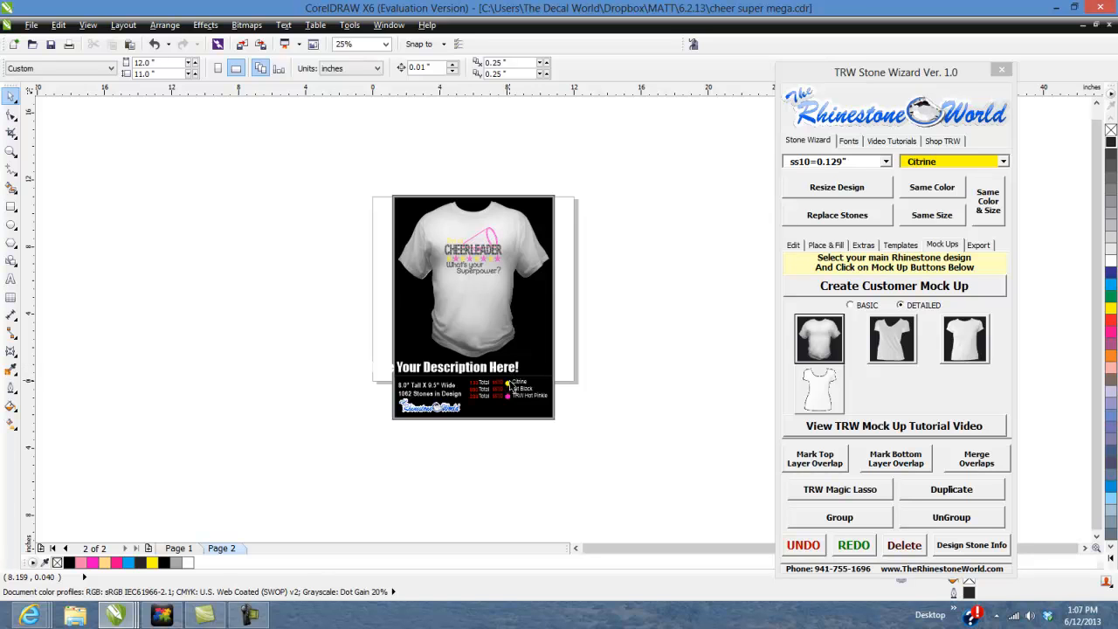
# Move the "Type Your Description Here!" text so that it is centred within the black mock-up sheet.
pyautogui.scroll(1, 512, 385)
pyautogui.moveTo(505, 360); pyautogui.dragTo(561, 351)
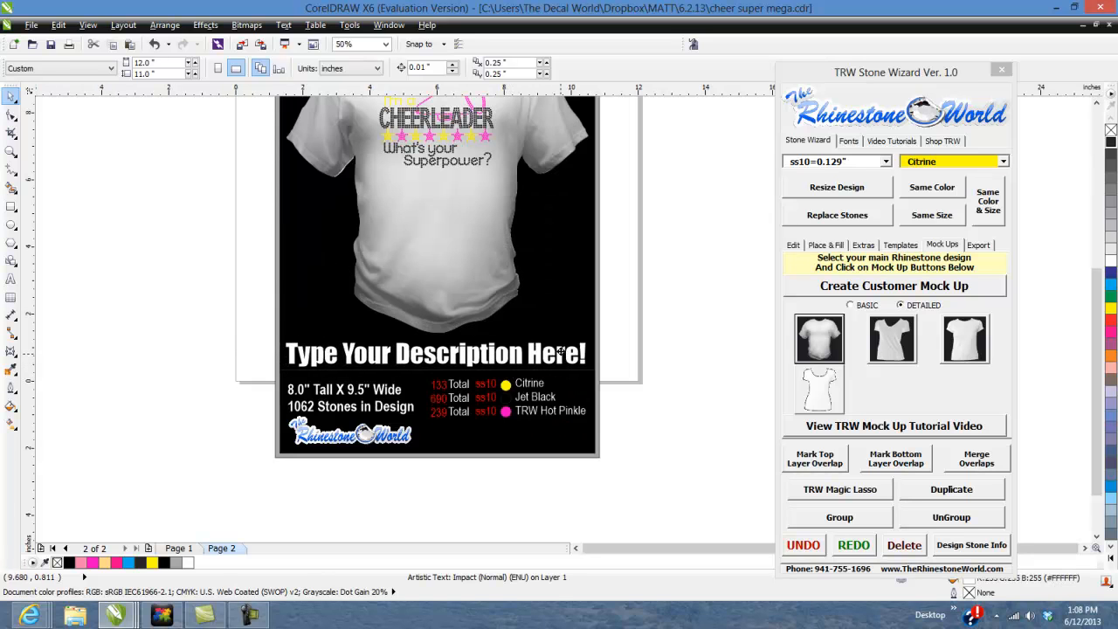
pyautogui.click(706, 384)
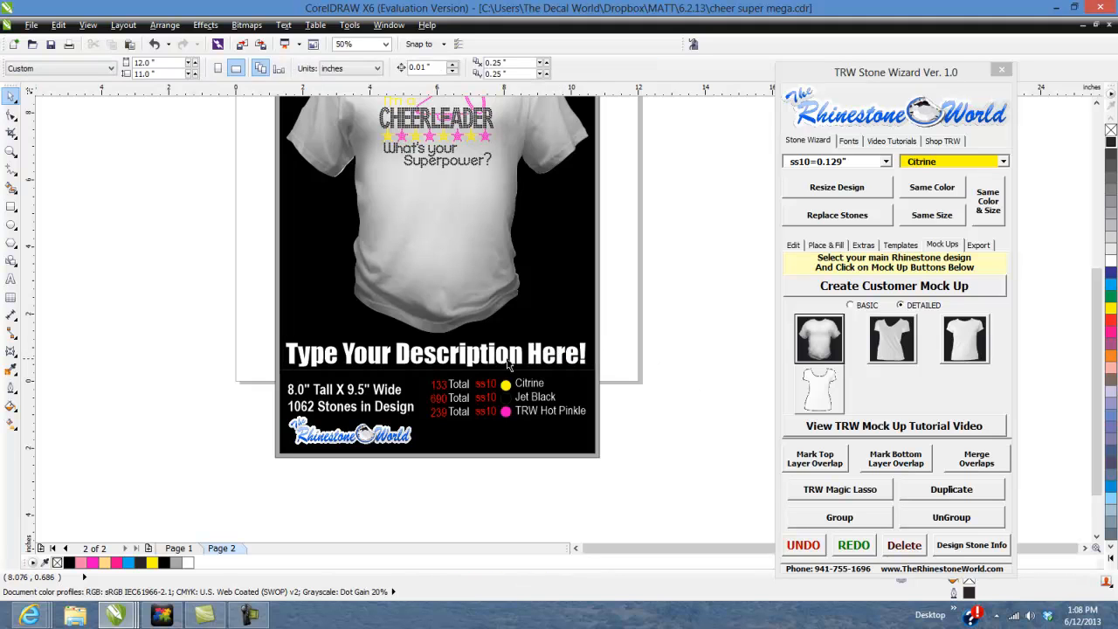
# Replace the mock-up's placeholder description with the customer's first name followed by "Cheer Superpower".
pyautogui.click(534, 360)
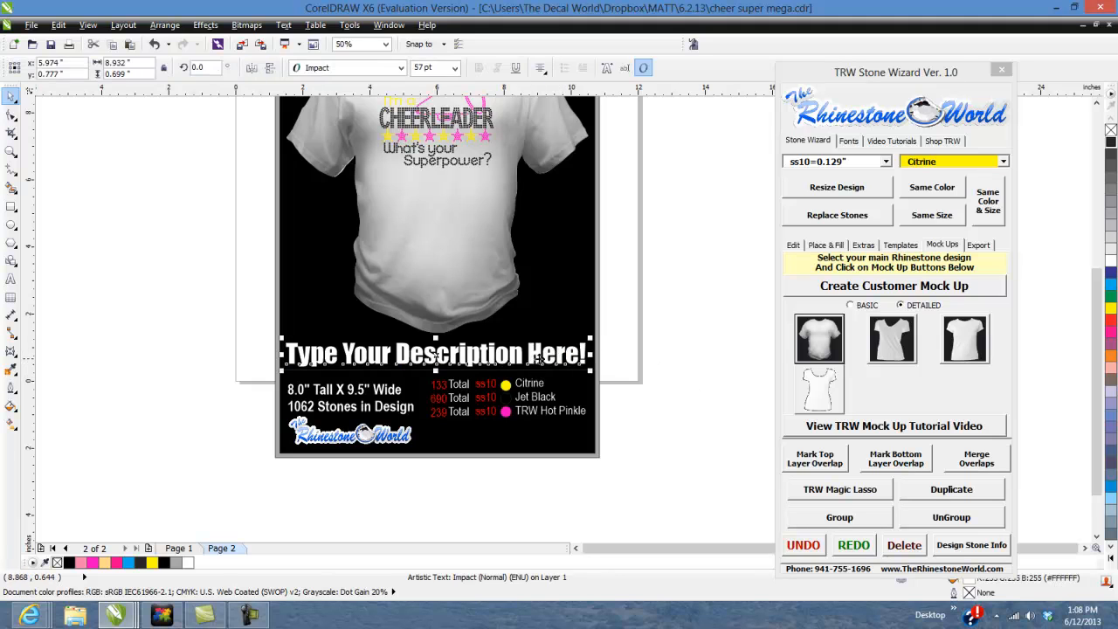
pyautogui.doubleClick(579, 355)
pyautogui.moveTo(588, 354); pyautogui.dragTo(263, 347)
pyautogui.write('Ca')
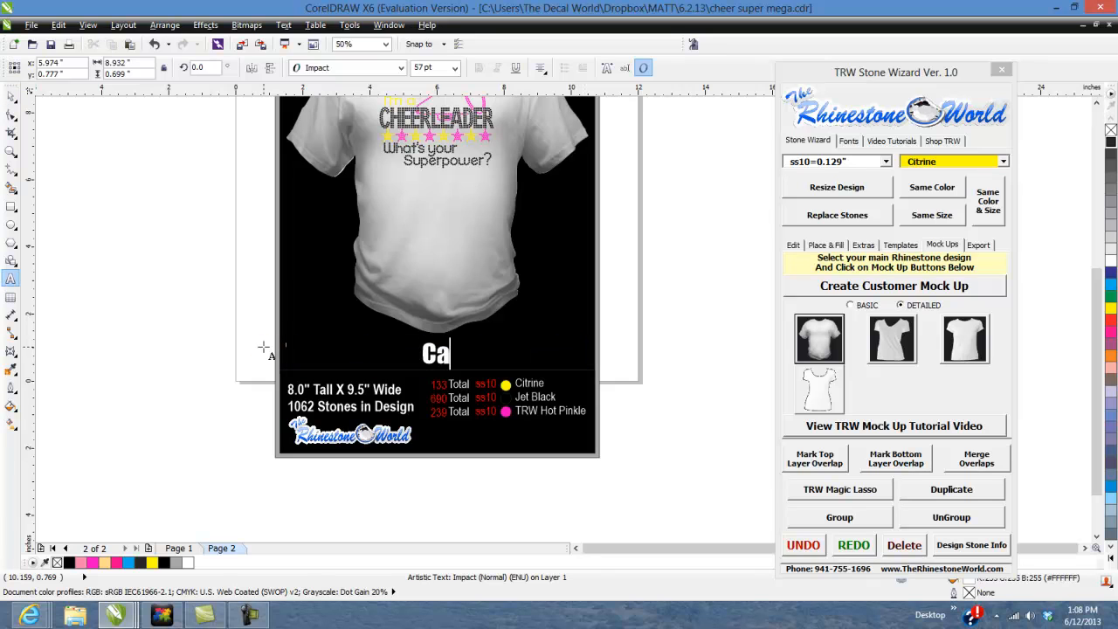
pyautogui.write('rol Chee')
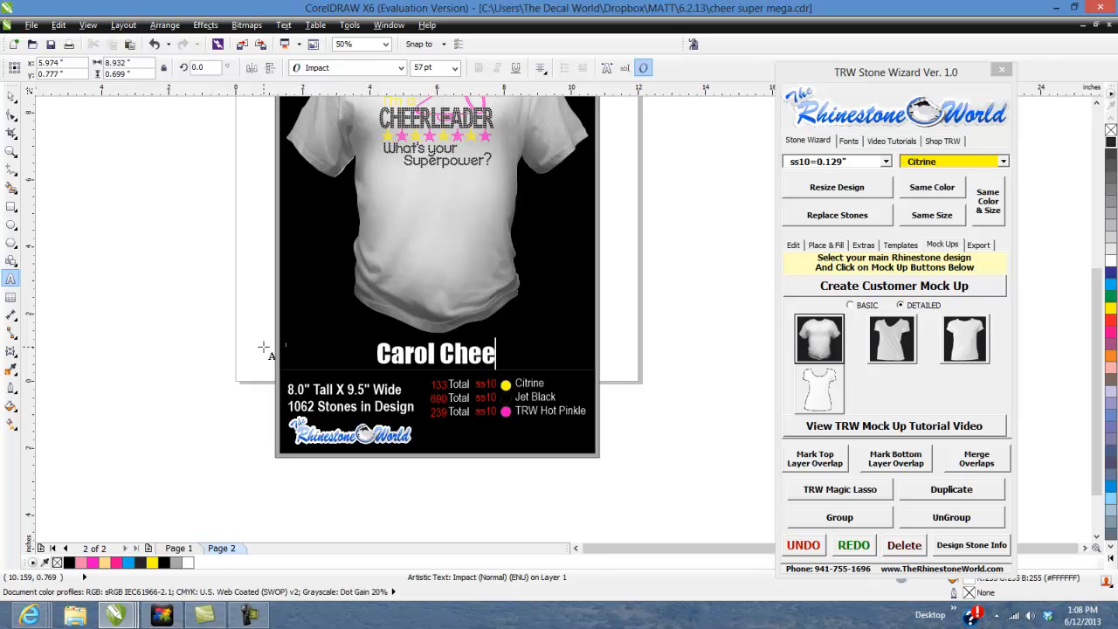
pyautogui.write('r Superpower')
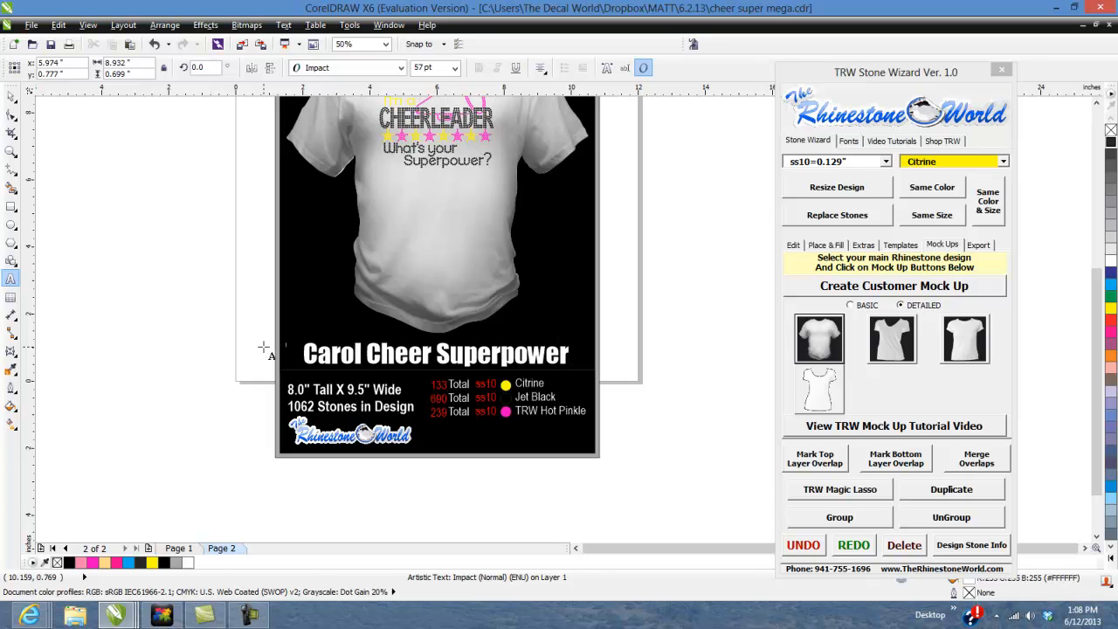
pyautogui.click(12, 97)
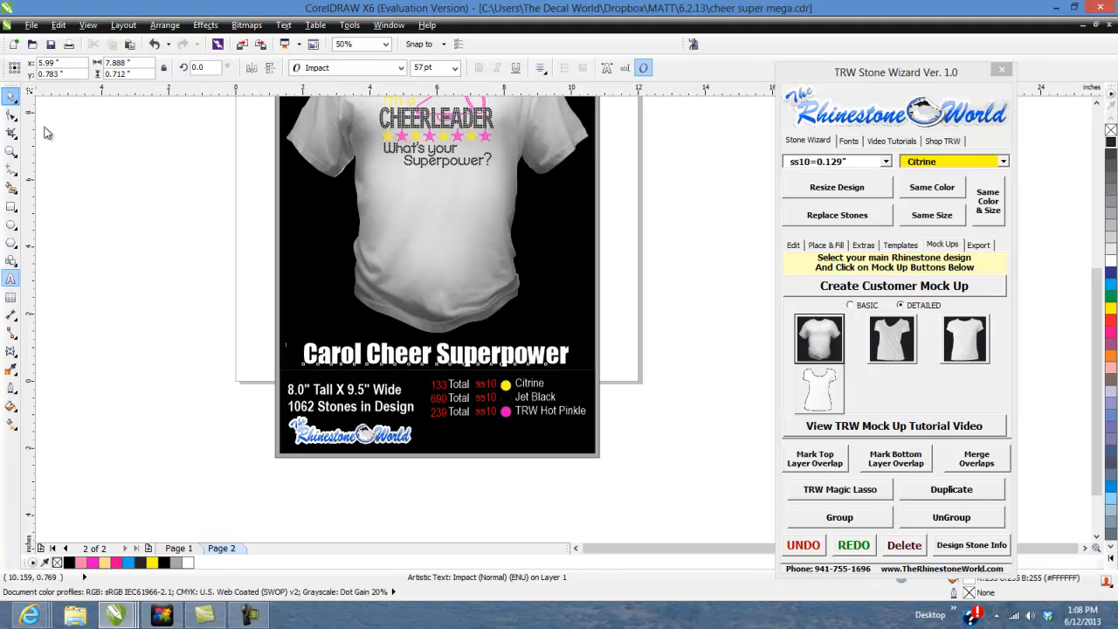
pyautogui.click(243, 357)
# Select the T-shirt image inside the grouped mock-up and recolour it cyan.
pyautogui.scroll(-1, 243, 356)
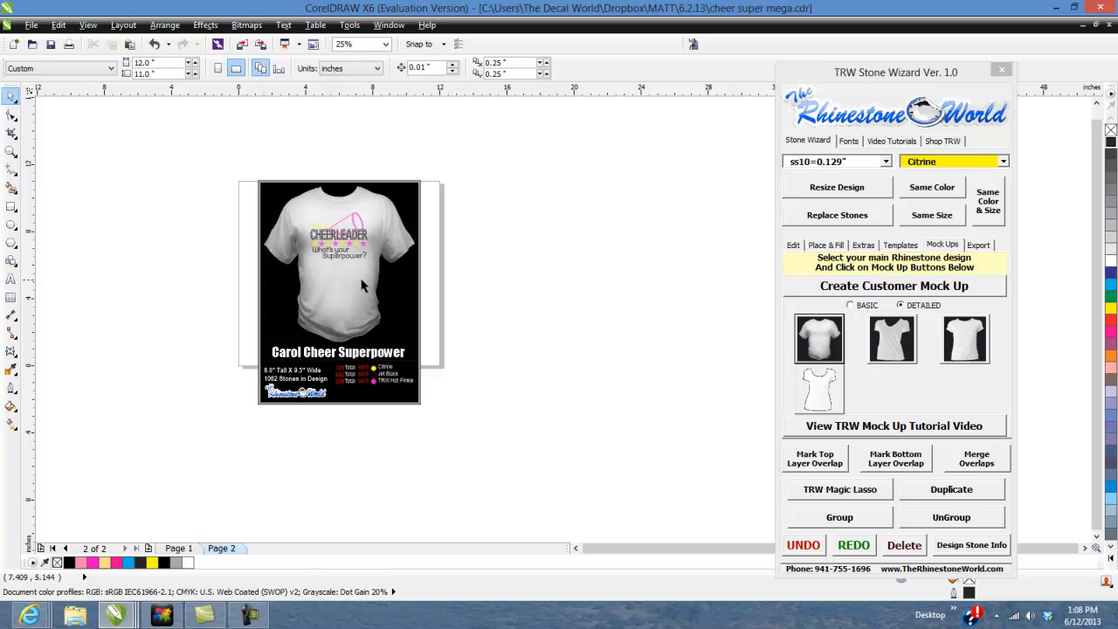
pyautogui.scroll(2, 395, 376)
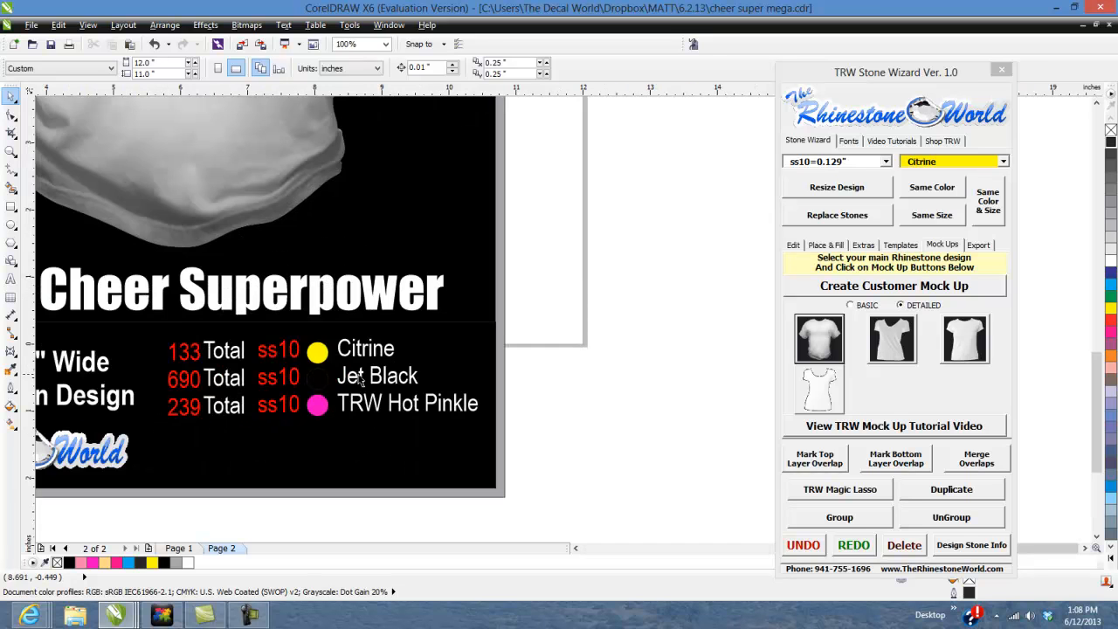
pyautogui.scroll(-1, 320, 410)
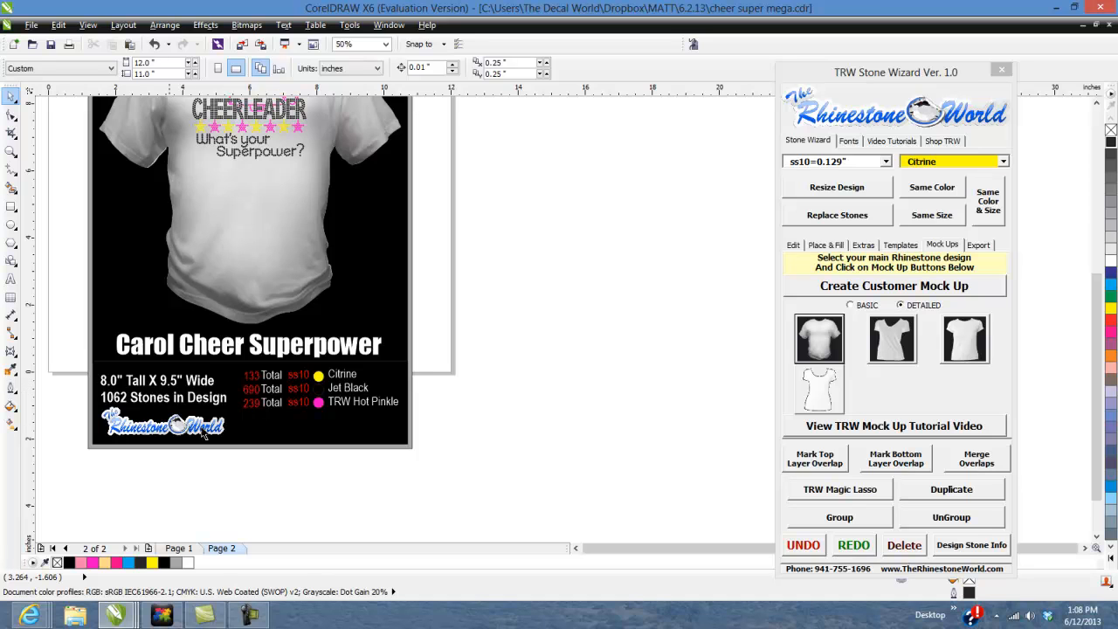
pyautogui.scroll(-1, 528, 332)
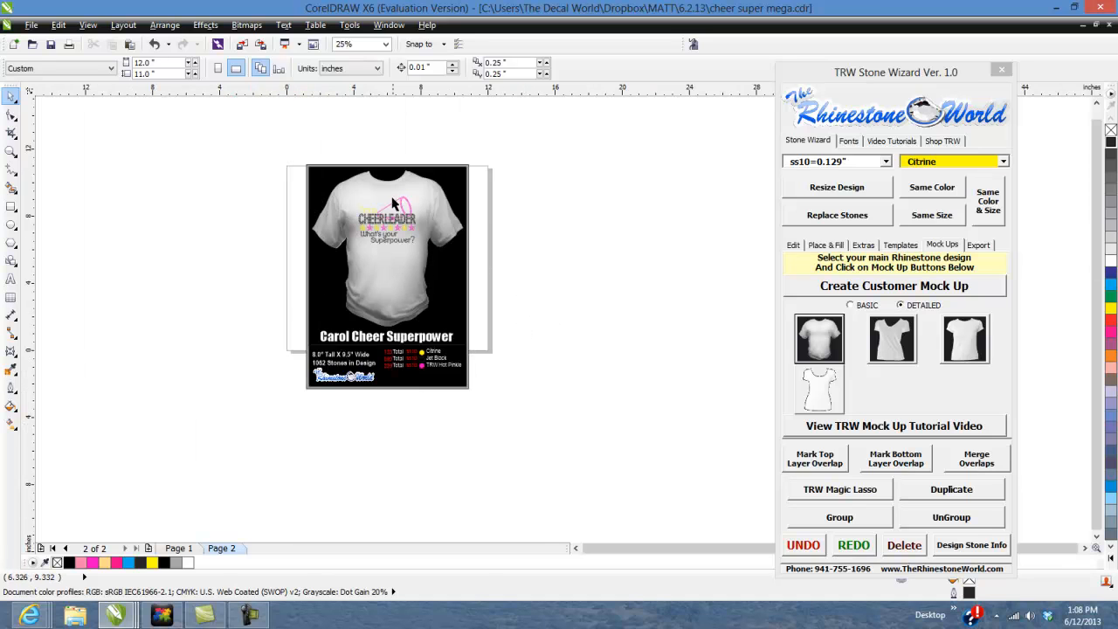
pyautogui.scroll(1, 394, 201)
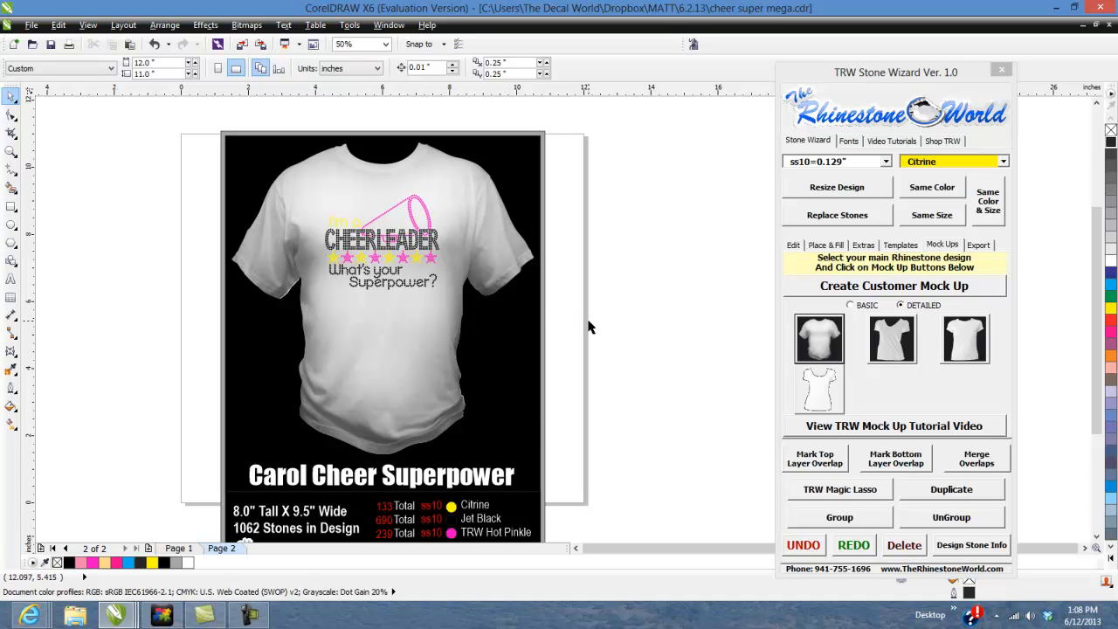
pyautogui.click(498, 255)
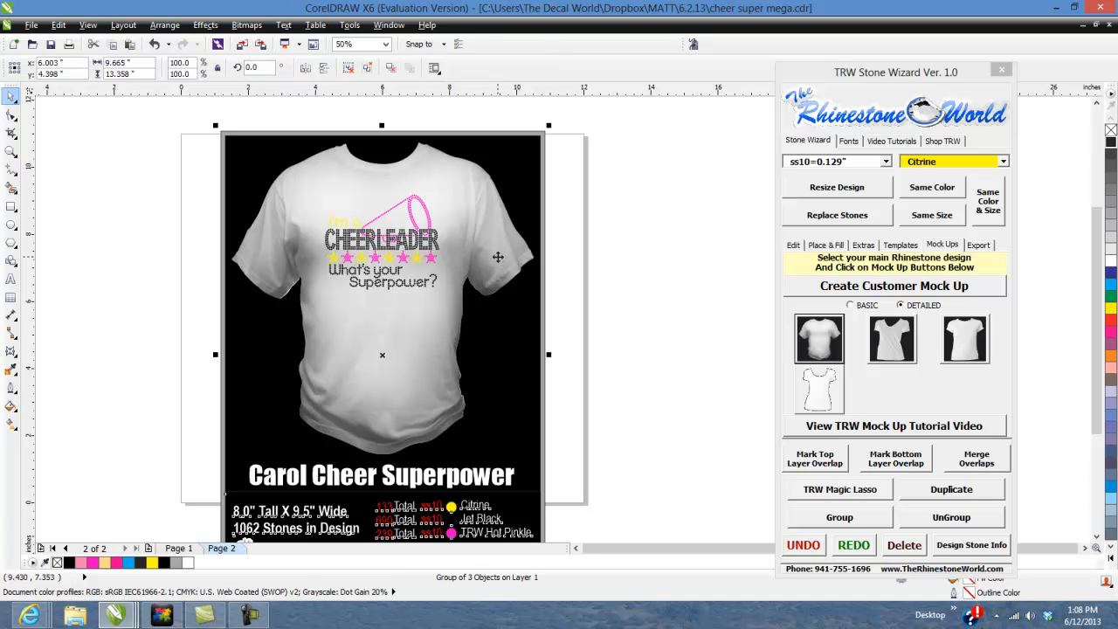
pyautogui.keyDown('ctrl'); pyautogui.click(497, 256); pyautogui.keyUp('ctrl')
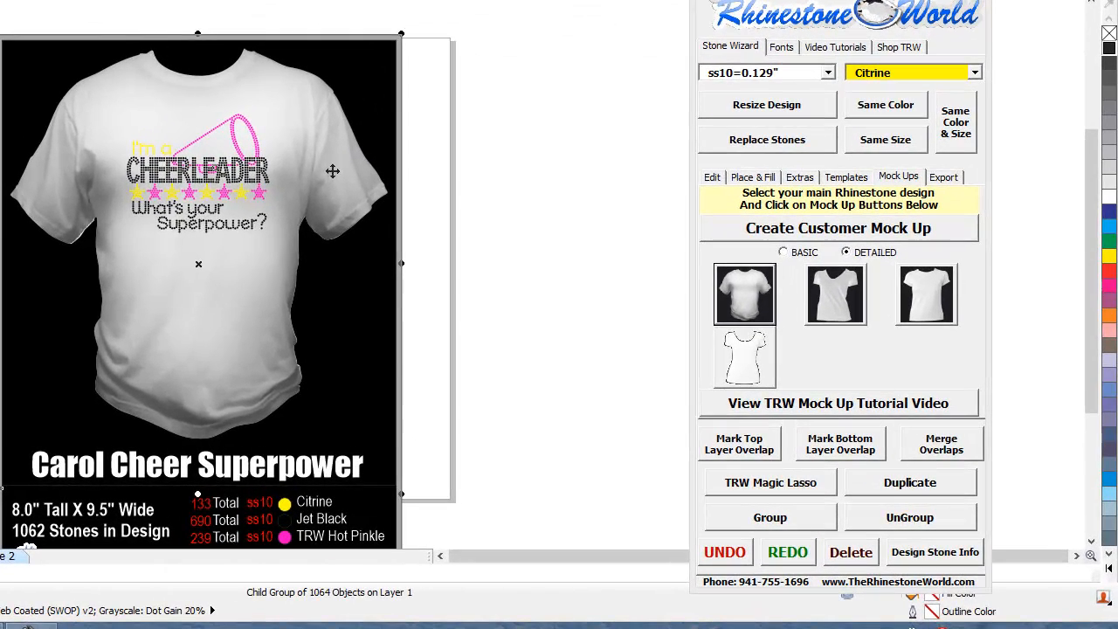
pyautogui.keyDown('ctrl'); pyautogui.click(477, 235); pyautogui.keyUp('ctrl')
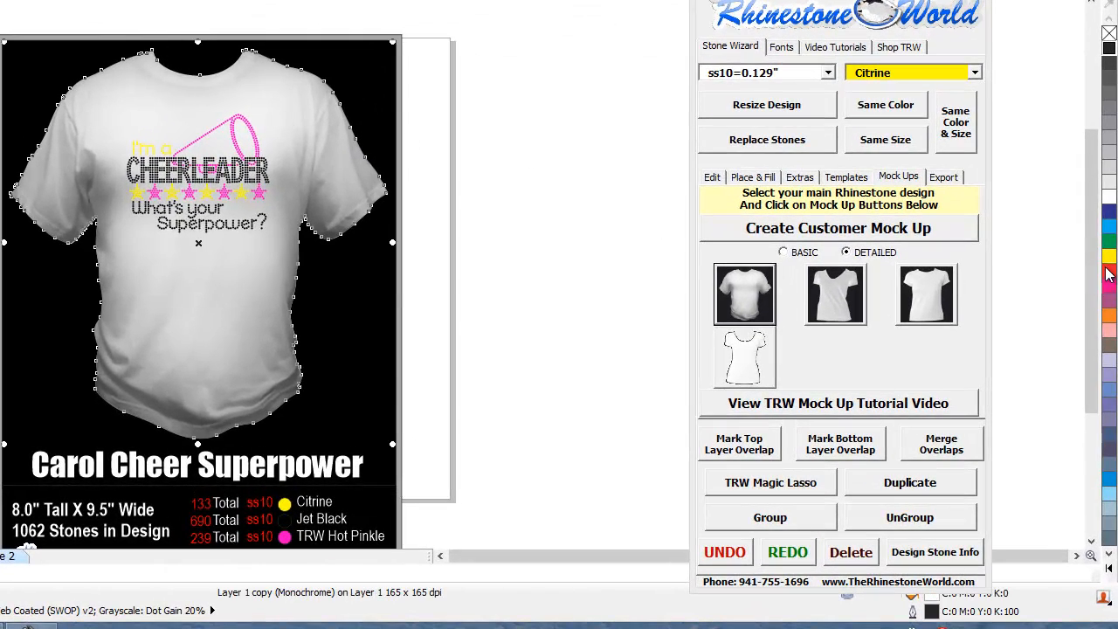
pyautogui.click(1109, 227)
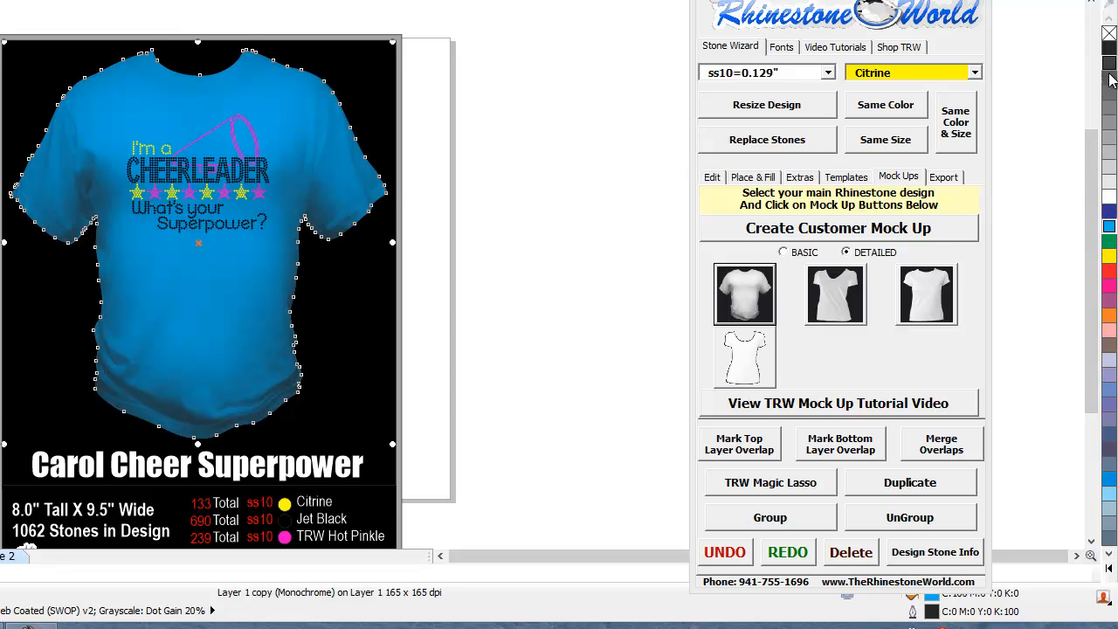
# Try the T-shirt in white, orange, red, pink and yellow, and return it to cyan.
pyautogui.click(1109, 199)
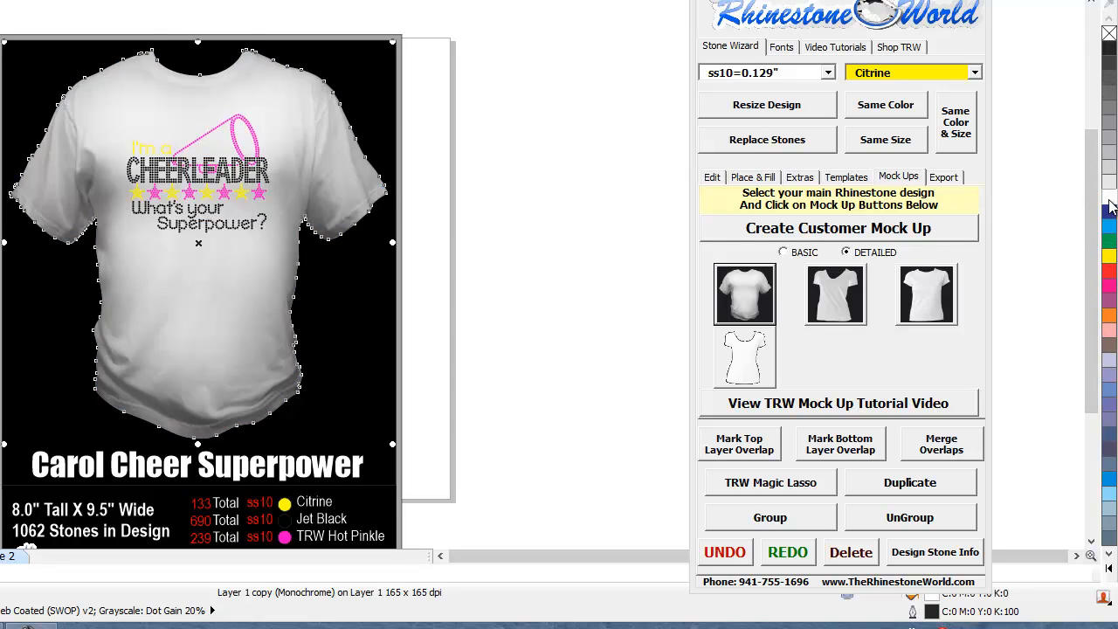
pyautogui.click(1109, 318)
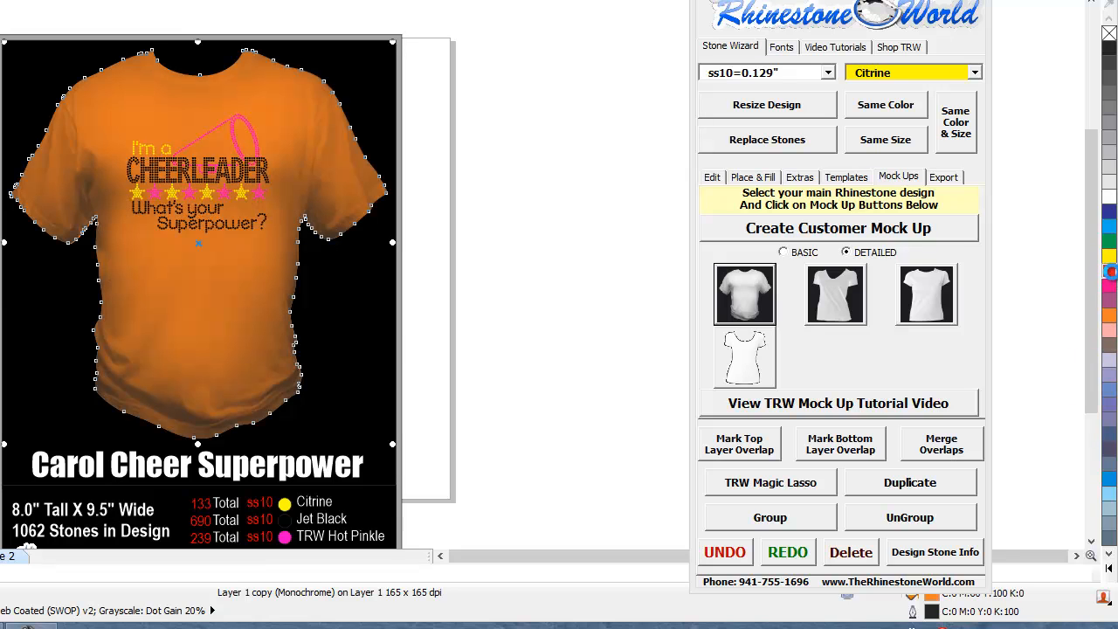
pyautogui.click(1109, 273)
pyautogui.click(1109, 287)
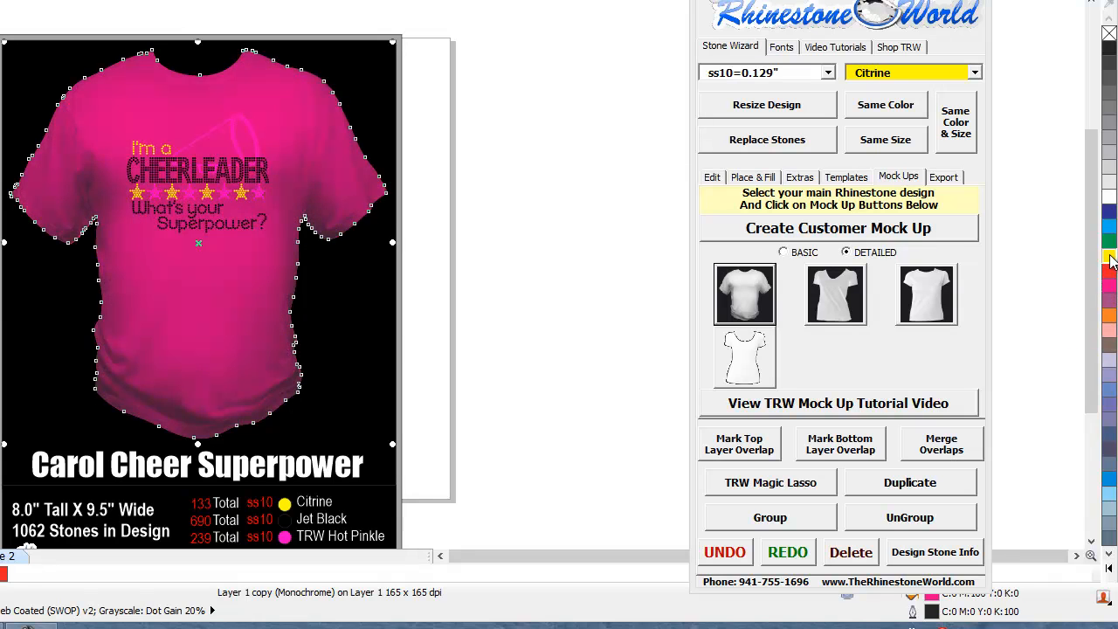
pyautogui.click(1108, 255)
pyautogui.click(1108, 227)
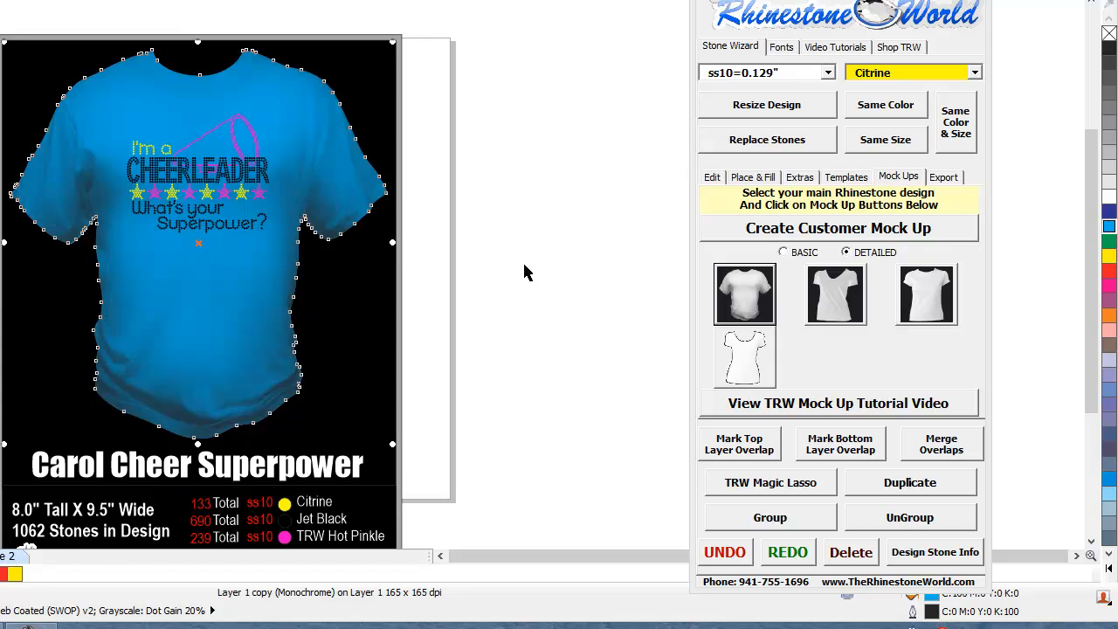
pyautogui.scroll(1, 127, 163)
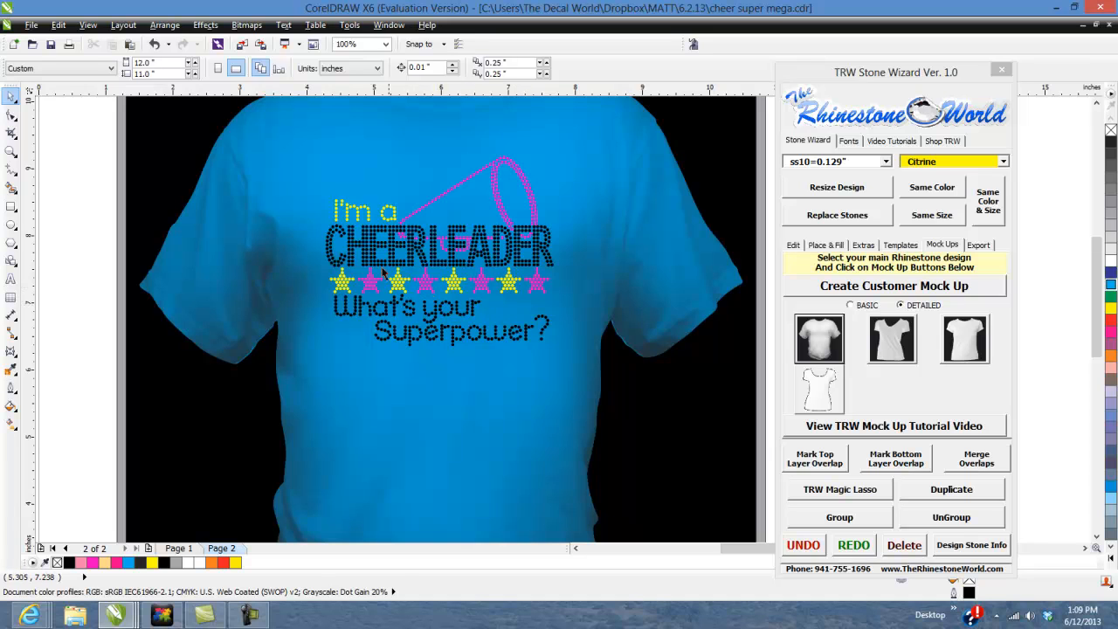
pyautogui.scroll(-1, 482, 250)
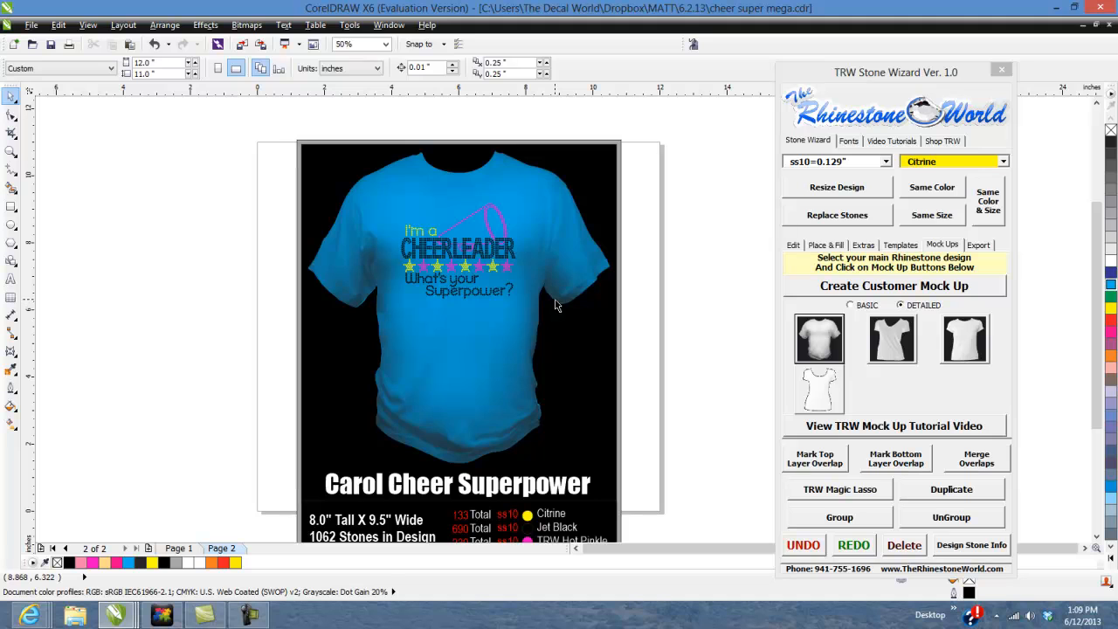
pyautogui.scroll(-1, 556, 305)
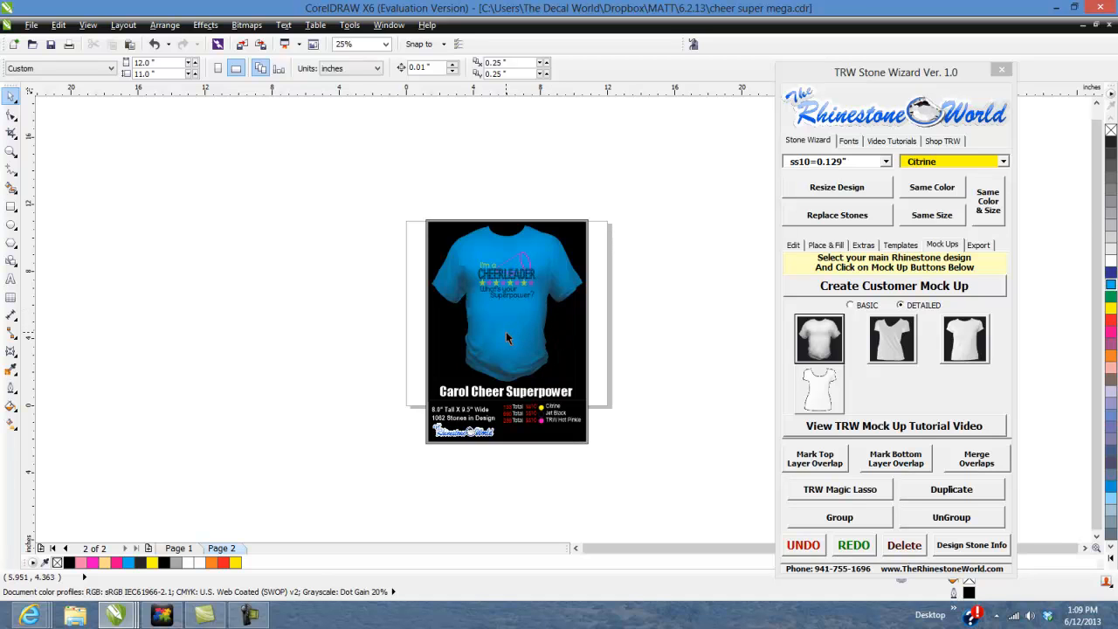
pyautogui.scroll(1, 506, 337)
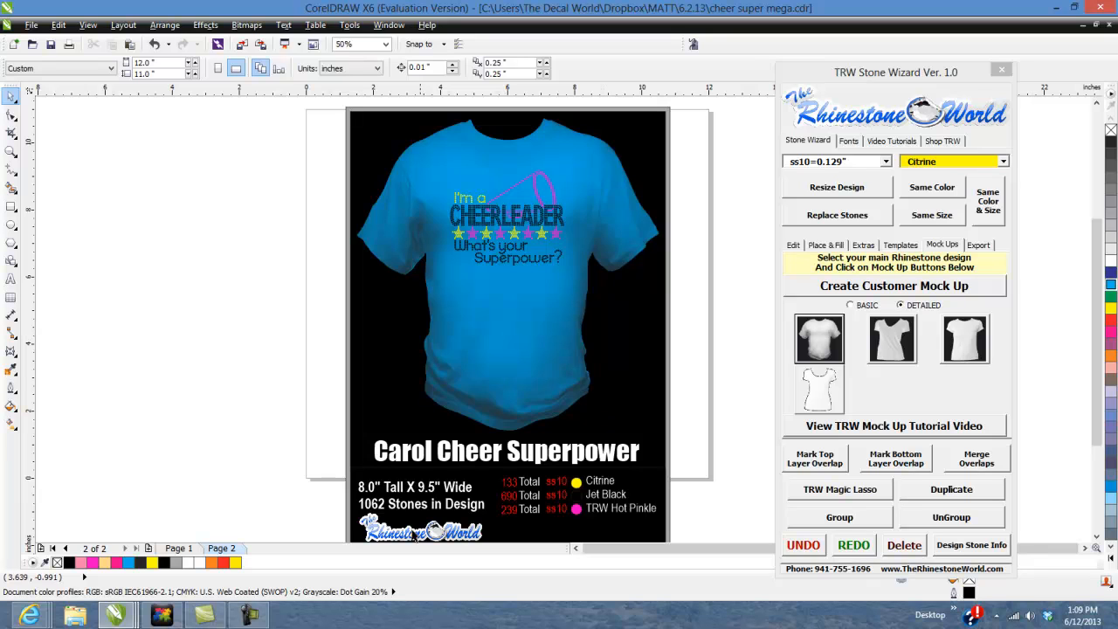
pyautogui.click(252, 617)
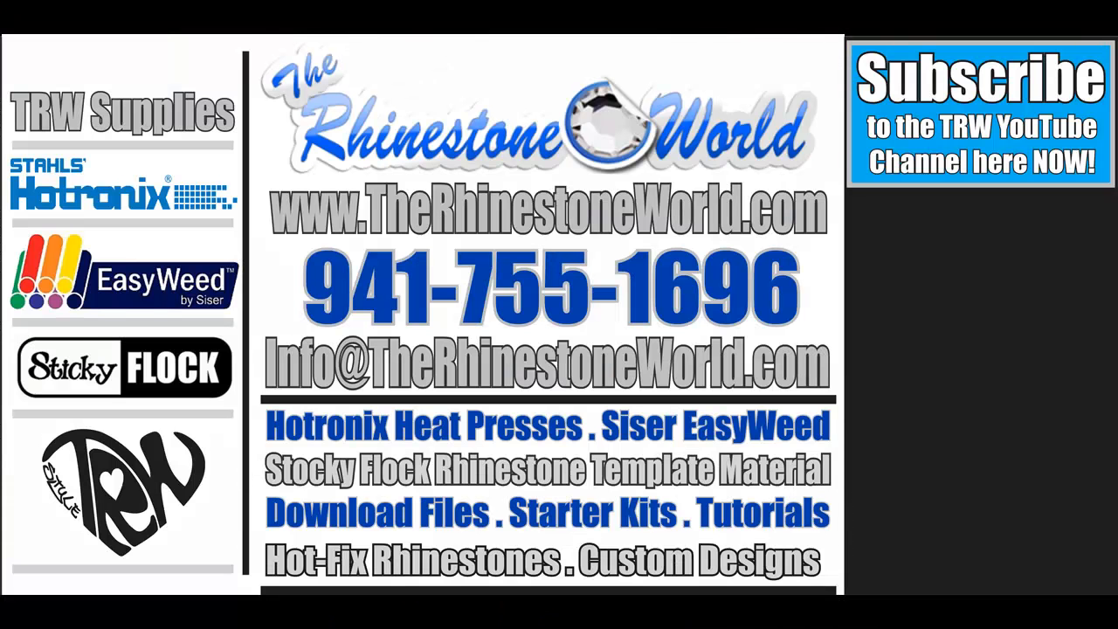